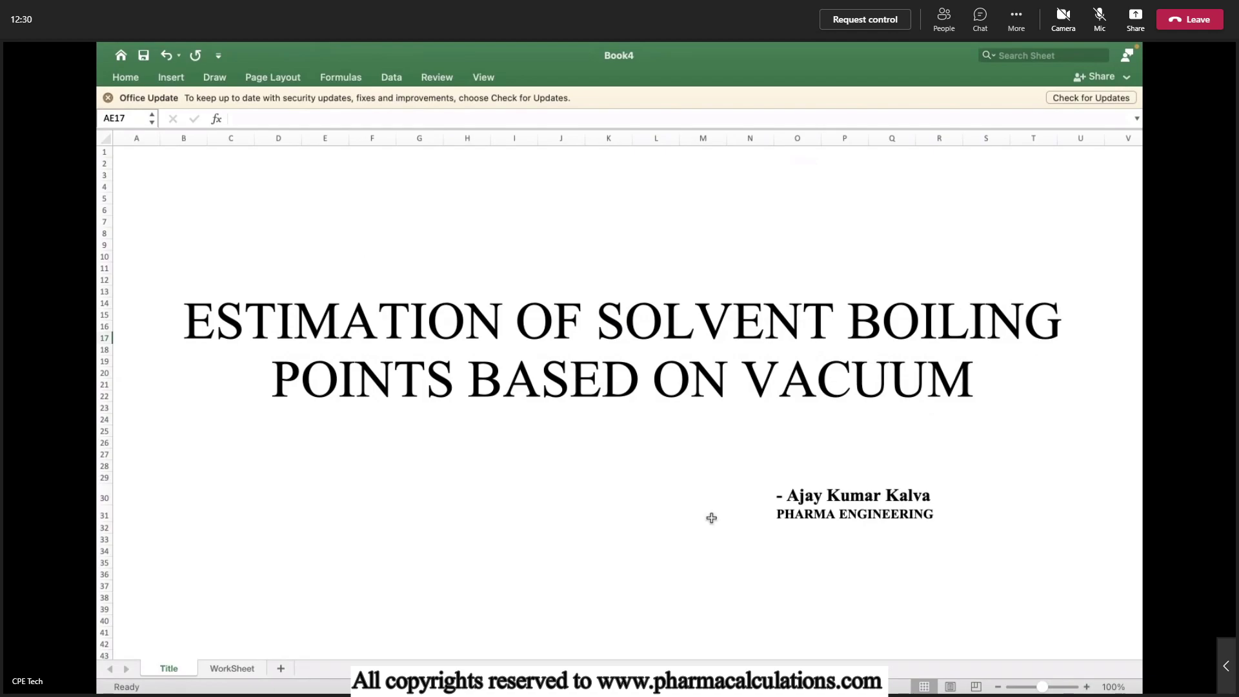
Step: Leave the Title sheet and show the empty WorkSheet sheet of Book4
left_click(210, 669)
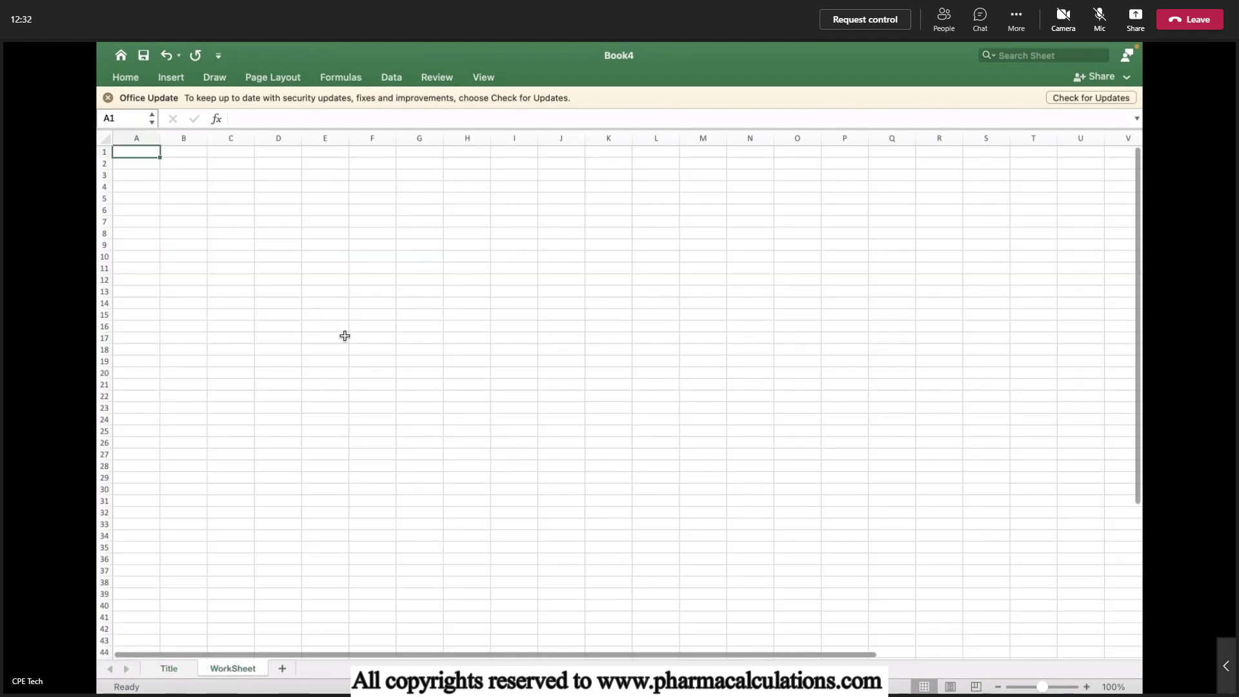
Step: Set the font of the entire sheet to Times New Roman
left_click(107, 139)
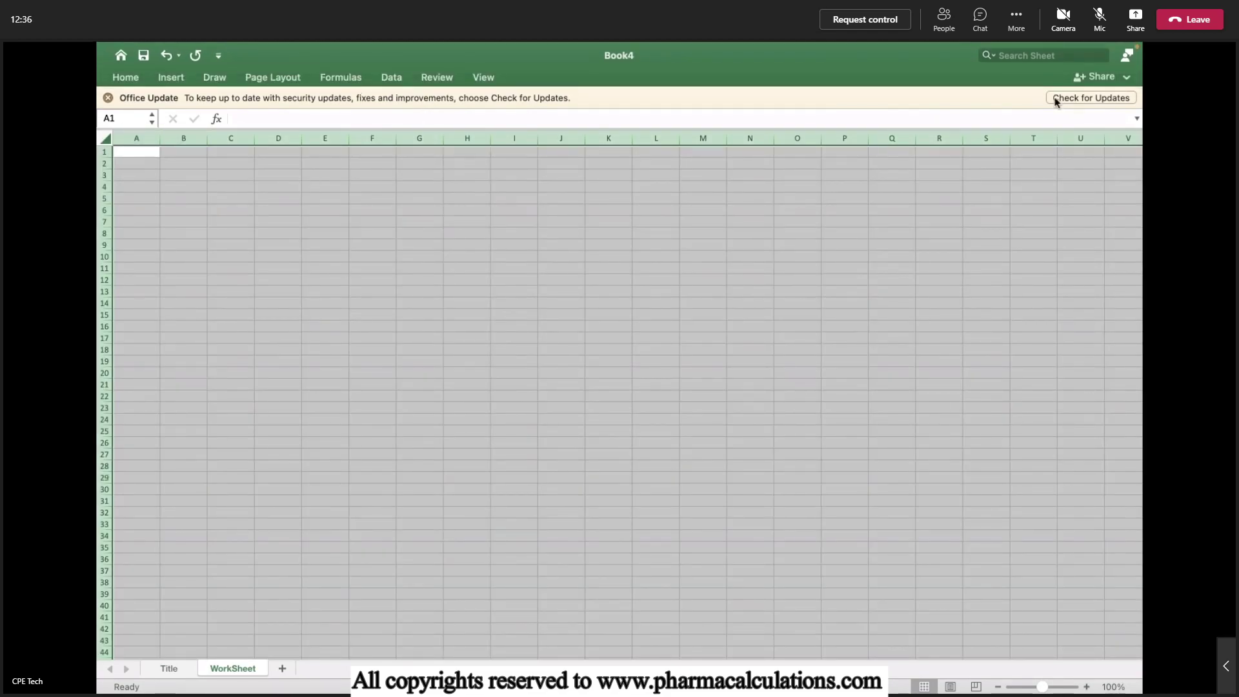
left_click(125, 76)
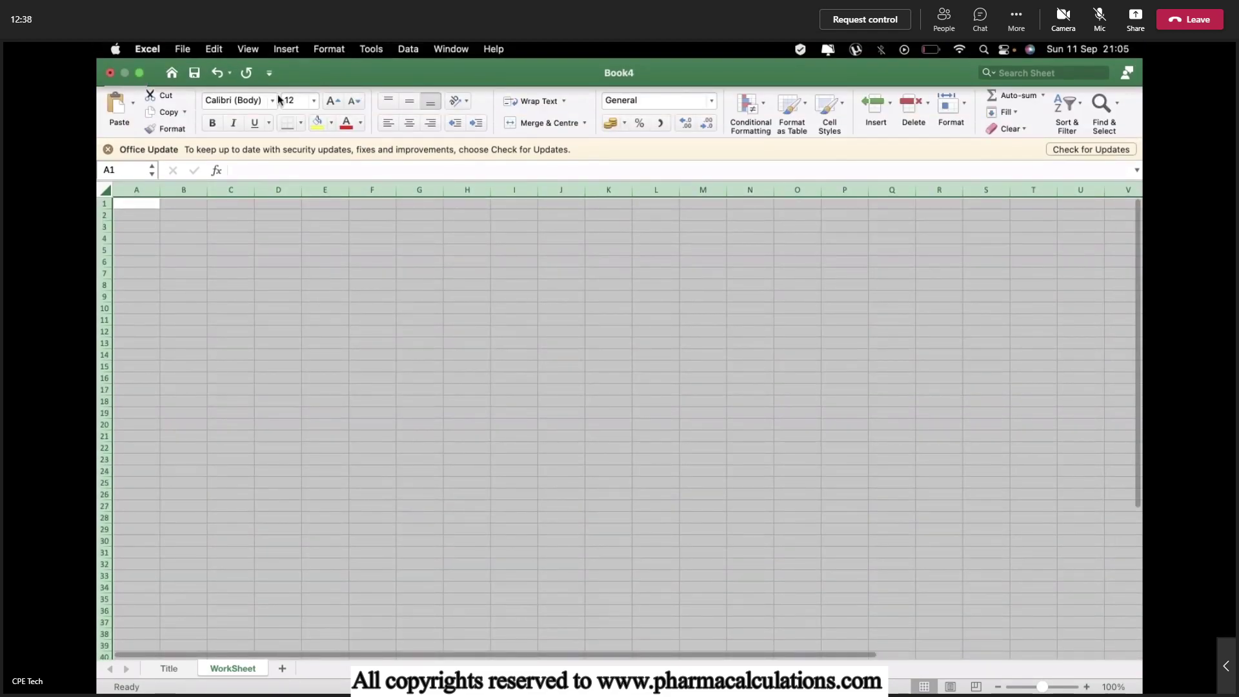
left_click(264, 101)
type("Times New")
key("Return")
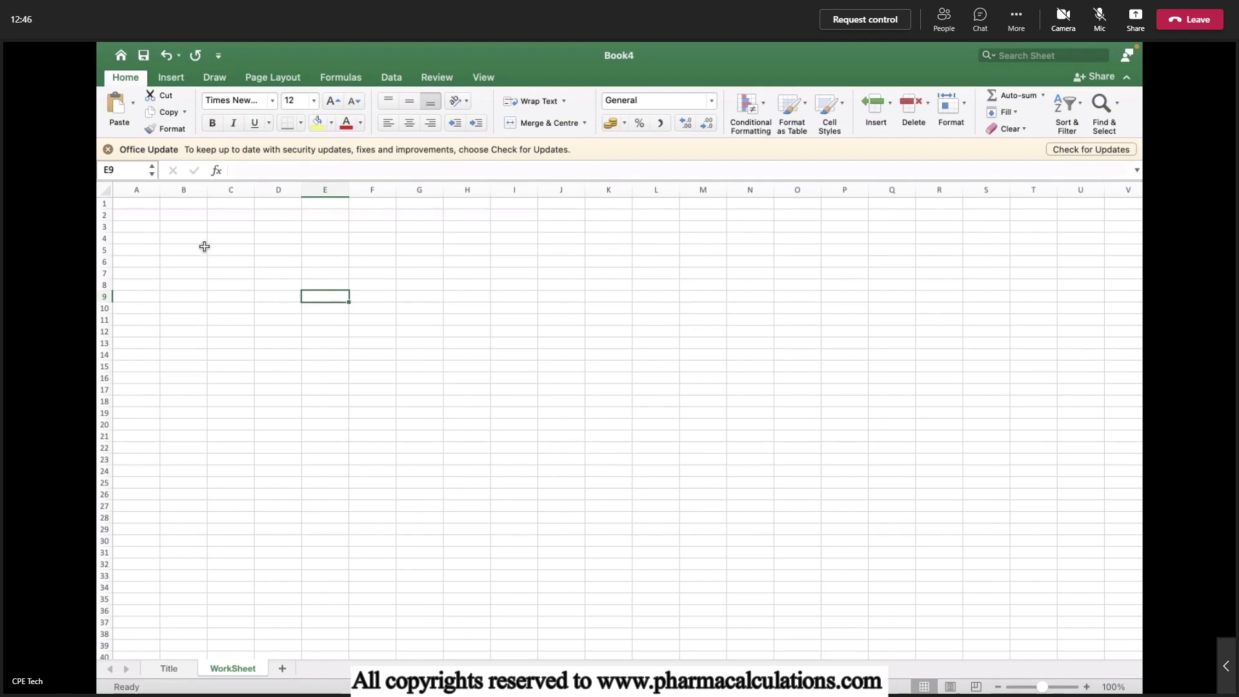
Step: Enter '1. Estimation of pressure at a specific location based on sea level' in B4 and '2. Estimation of solvent boiling points based on vacuum' in B5
left_click(187, 237)
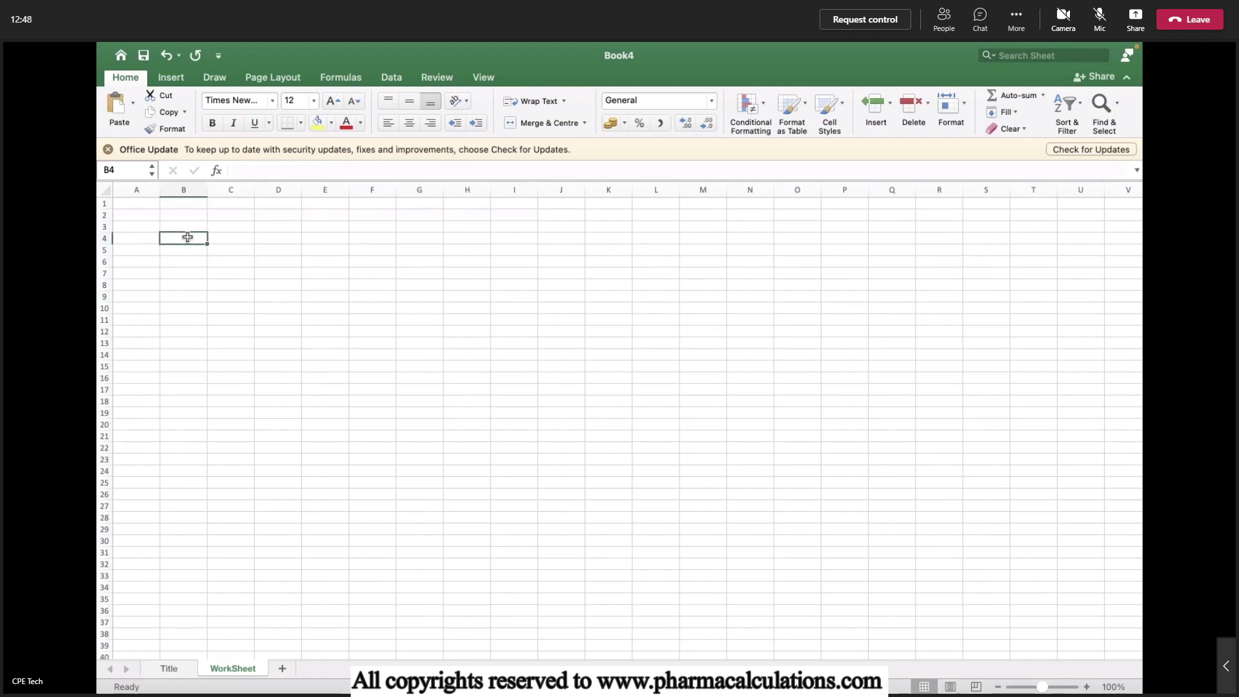
type("1.")
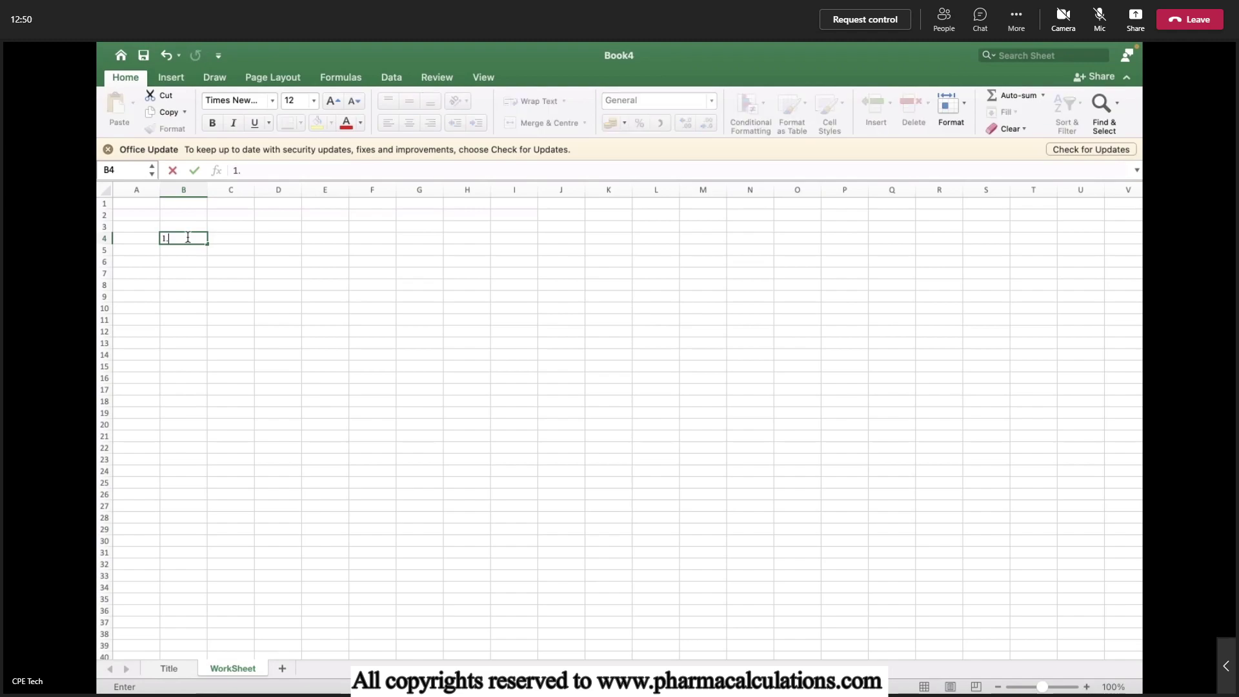
type(" Estimation of presu")
key("BackSpace")
type("sure a ")
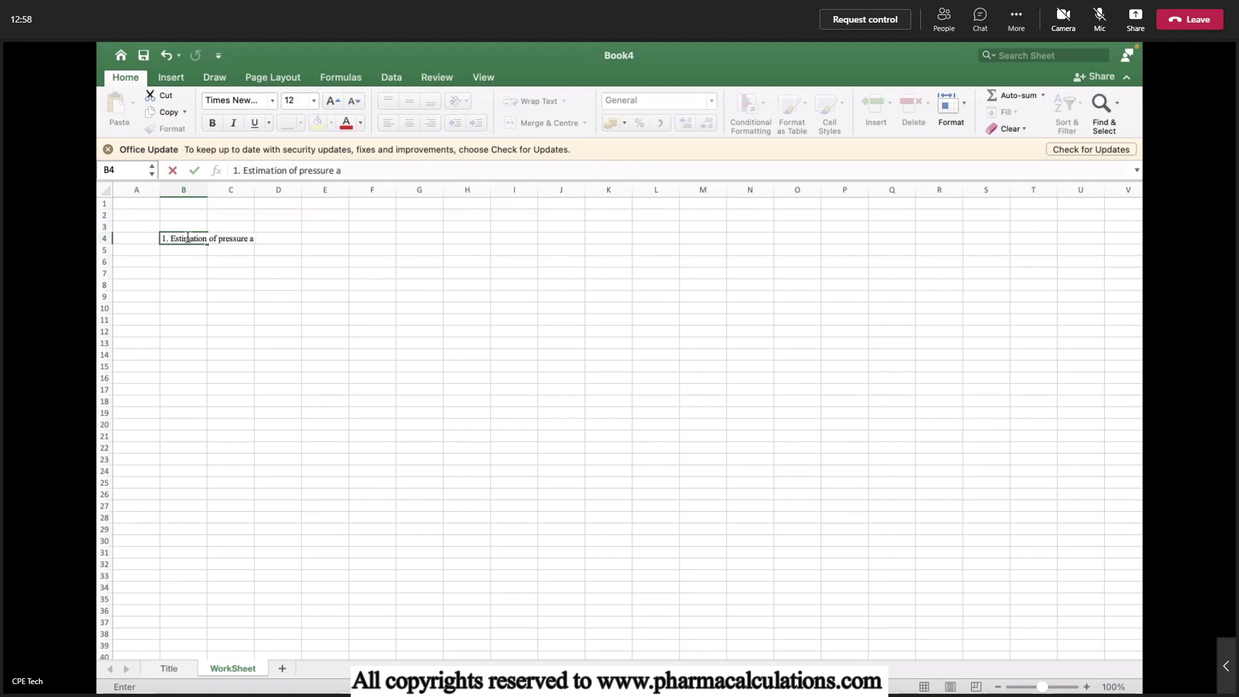
type("t a specific")
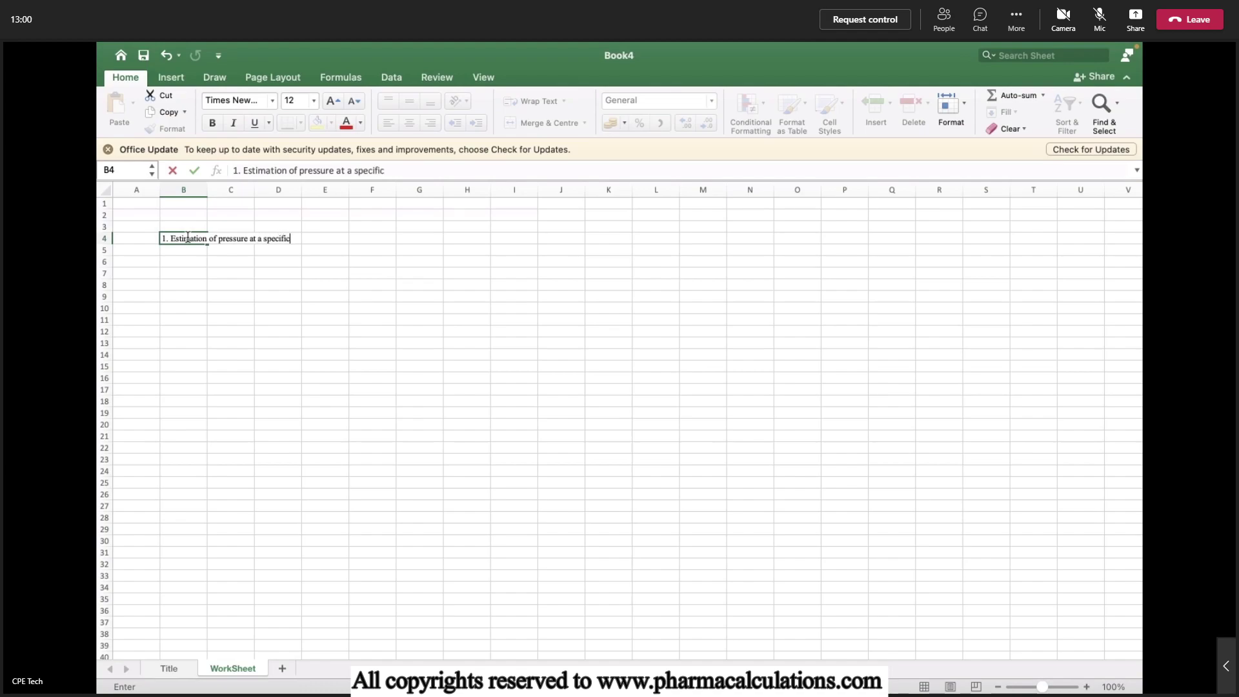
type(" location based on s")
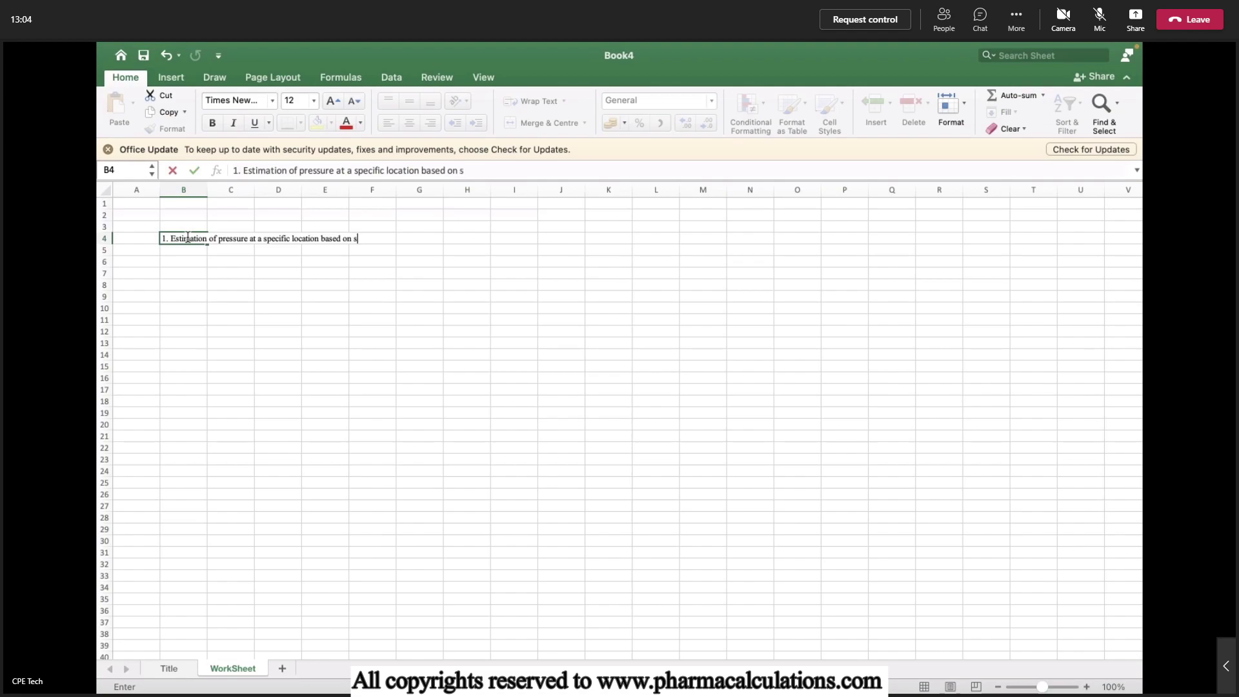
type("ea level")
key("Return")
type("2.")
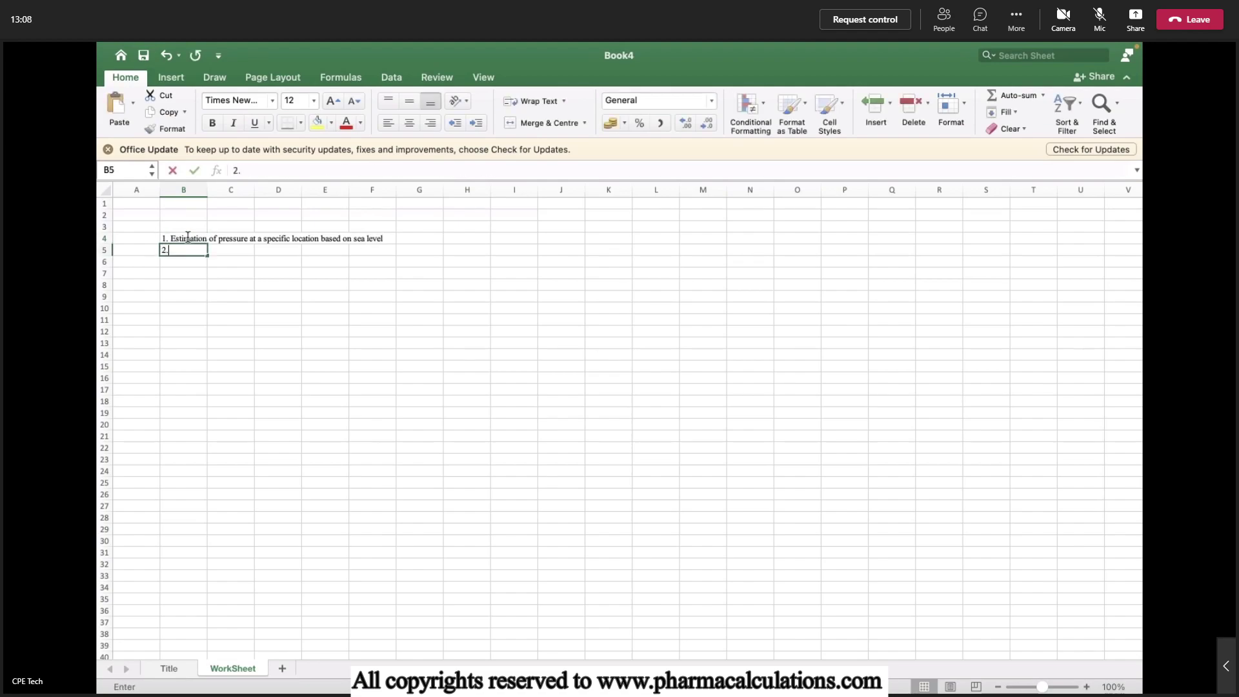
type(" Estimation")
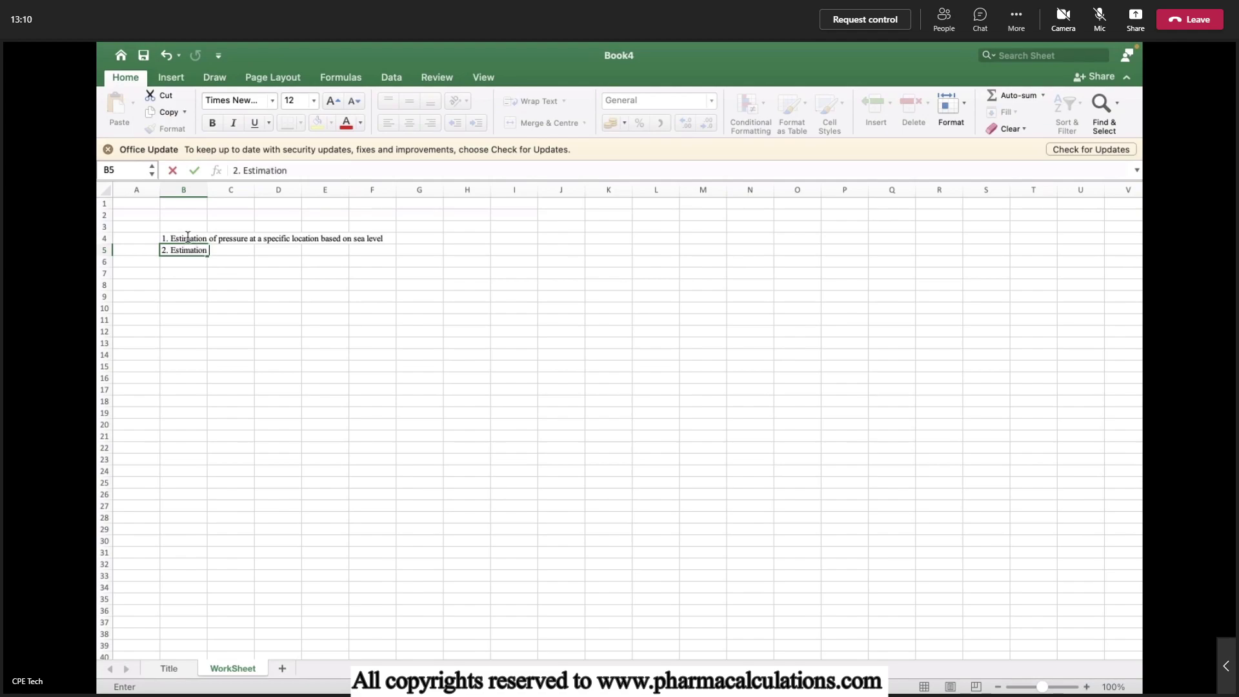
type(" of solvent boiling points based on ")
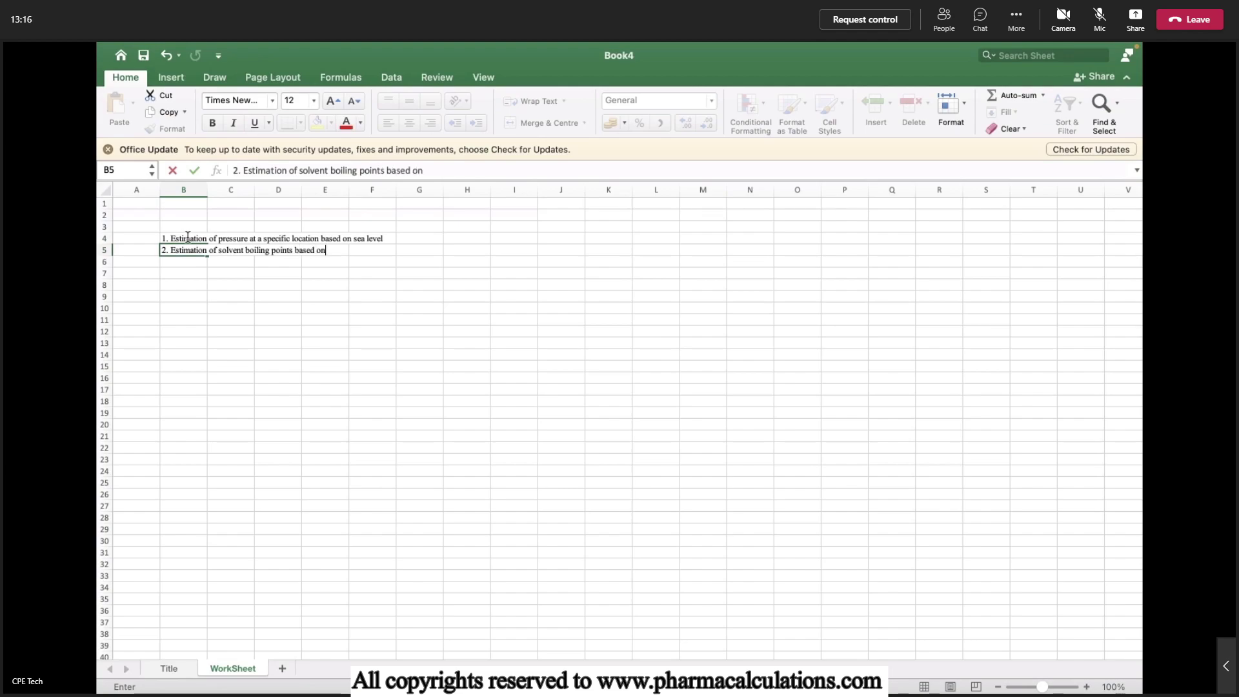
type("vacuum")
key("Return")
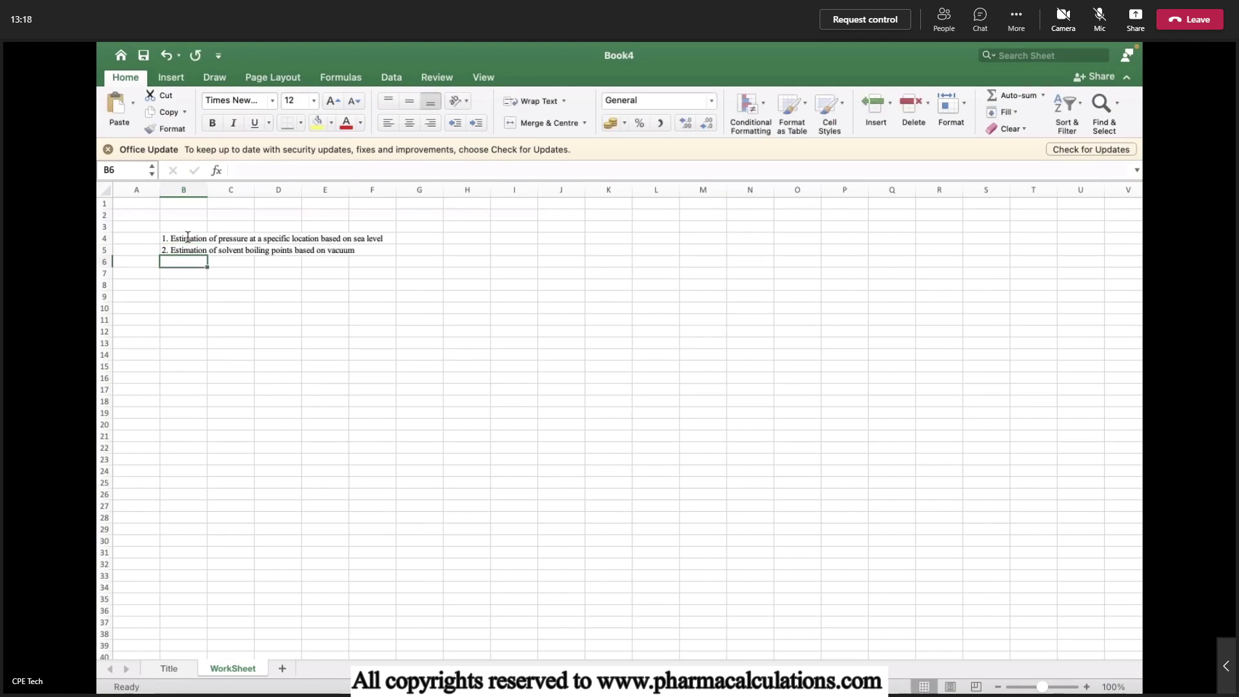
Step: Zoom the WorkSheet view in from 100% to 150%
scroll(233, 258, "up", 5)
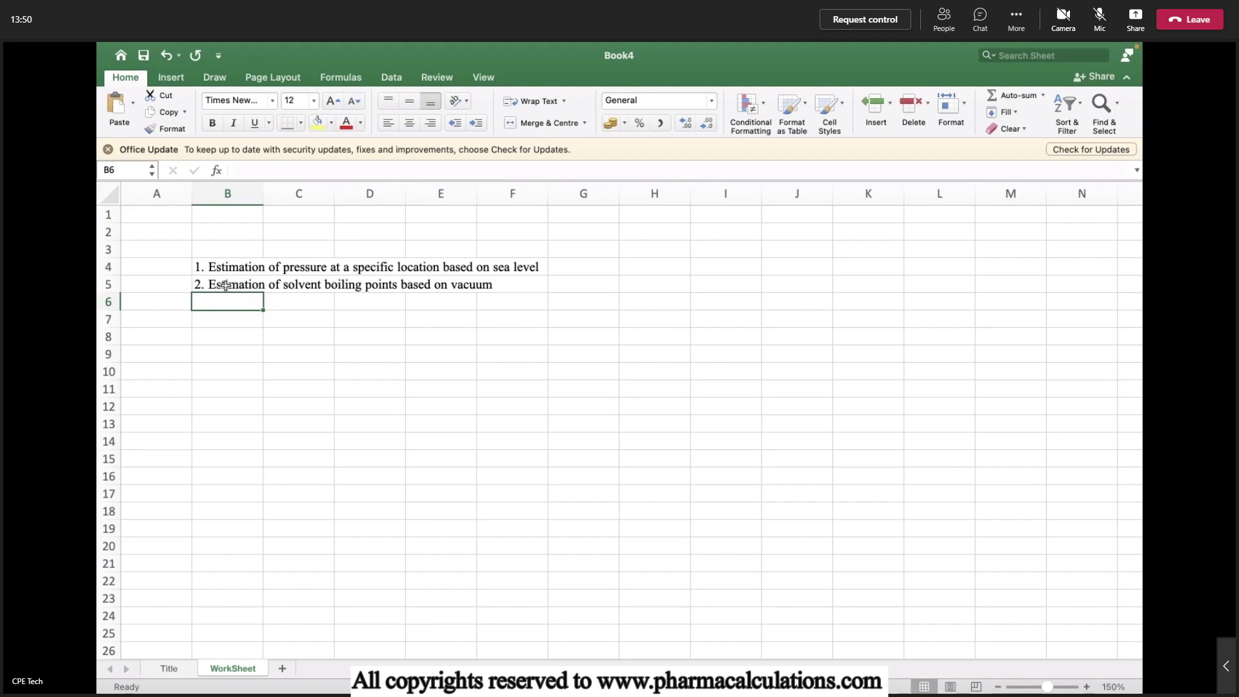
Step: Enter Height, 45, m in B9:D9 and centre the 45 in C9
key("Down")
key("Down")
key("Down")
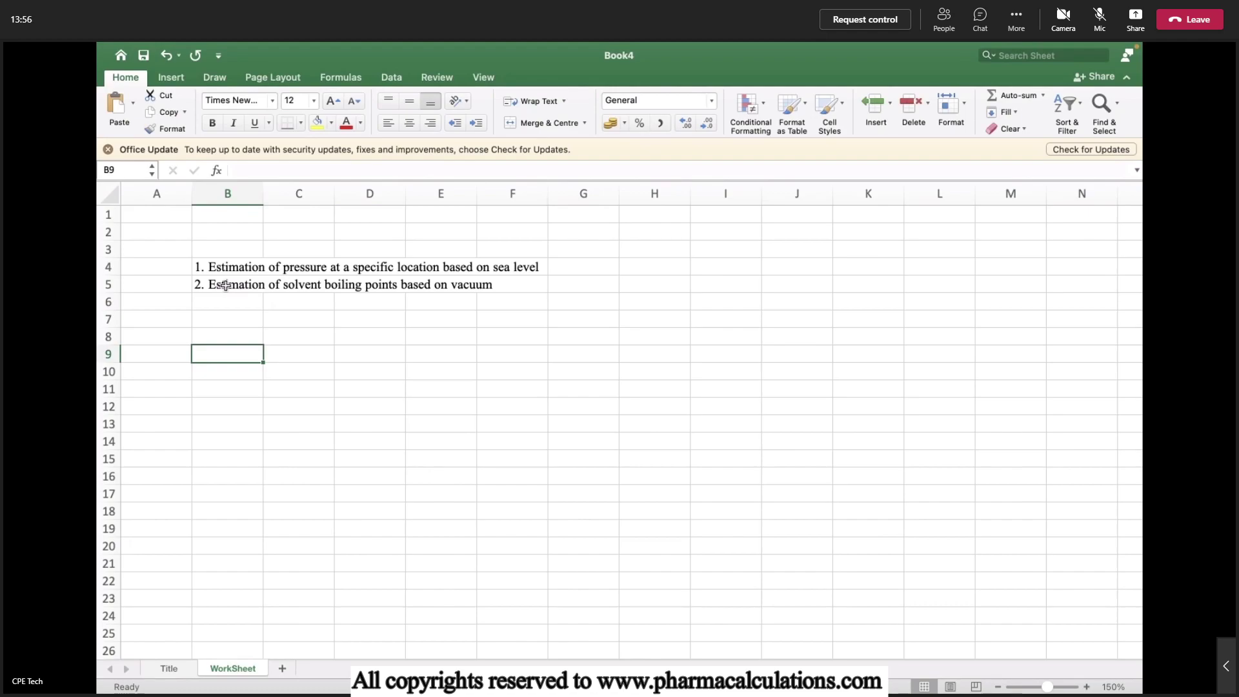
type("Height")
key("Tab")
type("45")
key("Tab")
type("m")
key("Return")
key("Left")
key("Up")
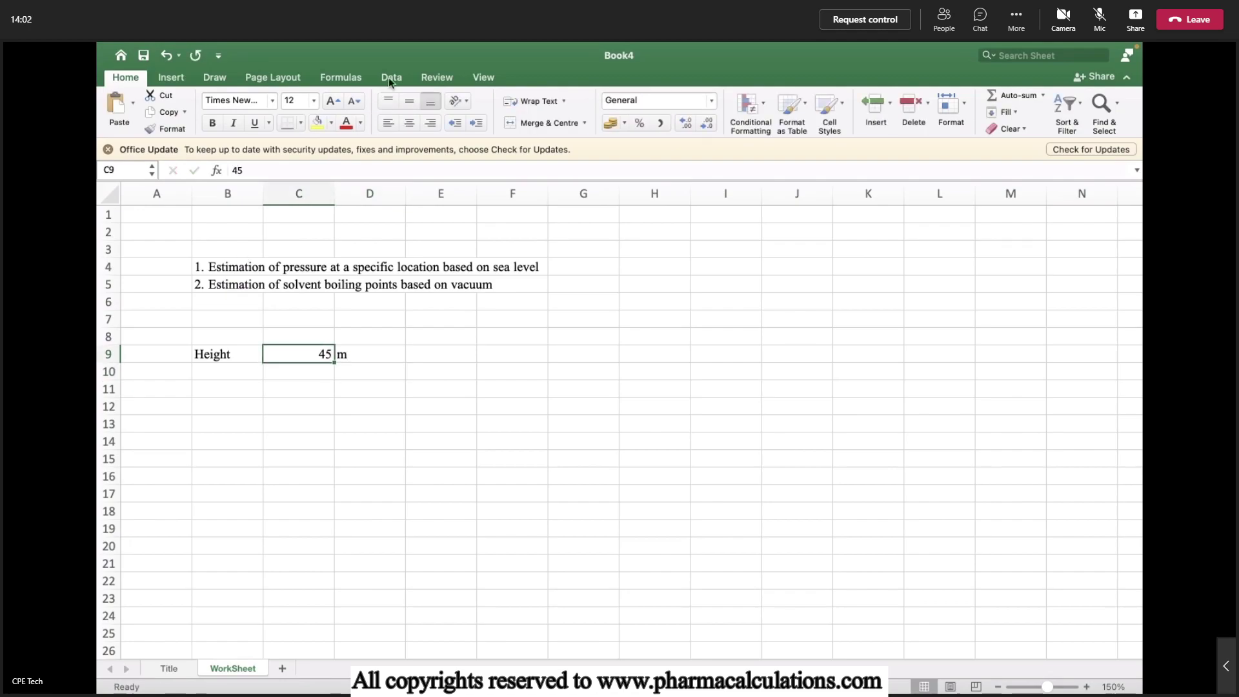
left_click(408, 99)
left_click(410, 123)
Step: Label B11 'P' and write '760 x (1 - 2.25577 x 10^-5 x H)^5.25588' in C11
left_click(238, 384)
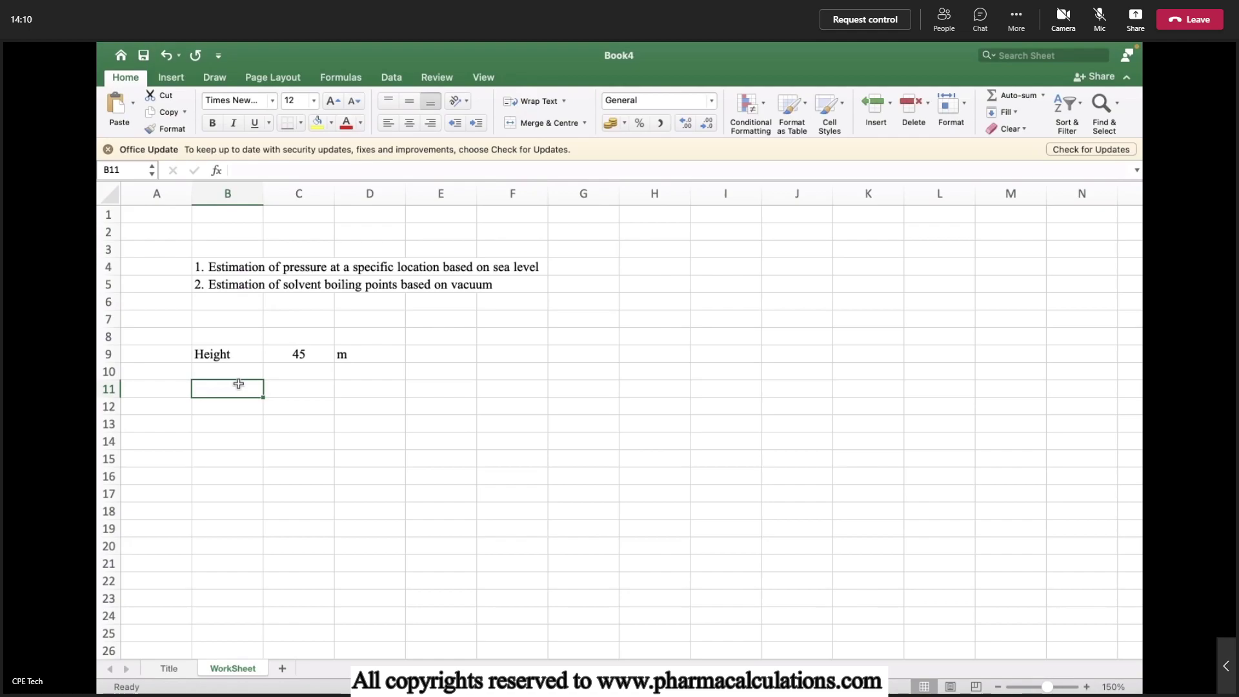
type("P")
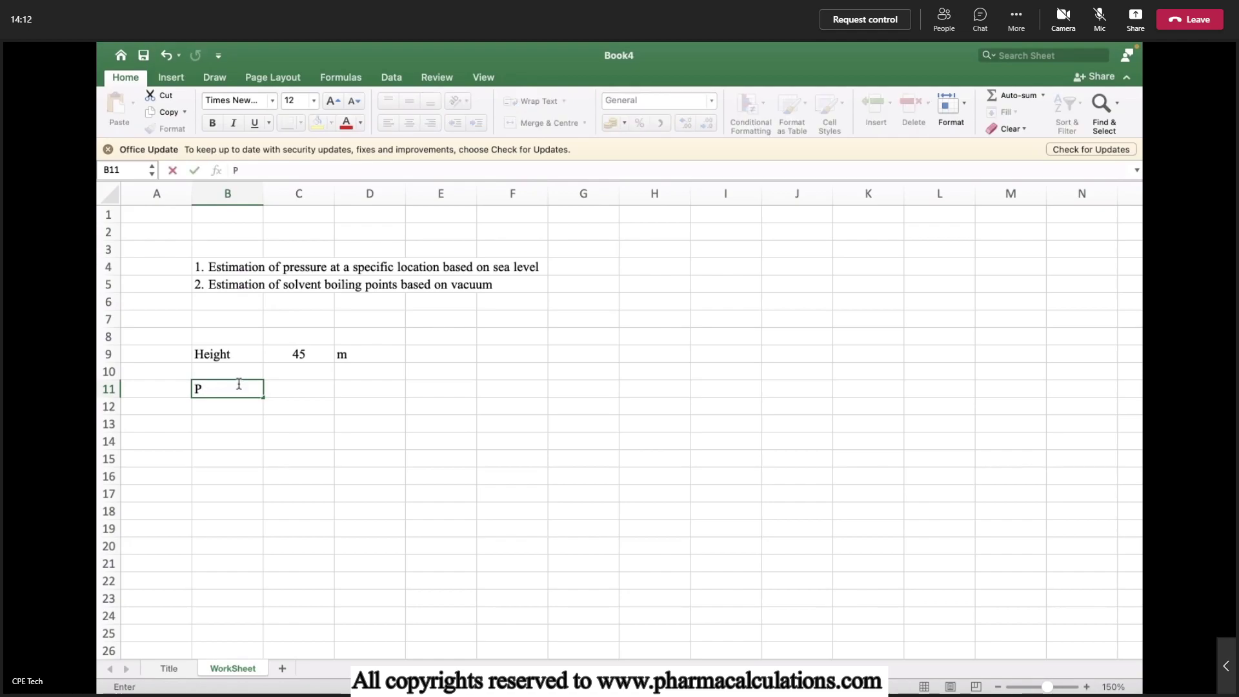
key("Tab")
type("760 ")
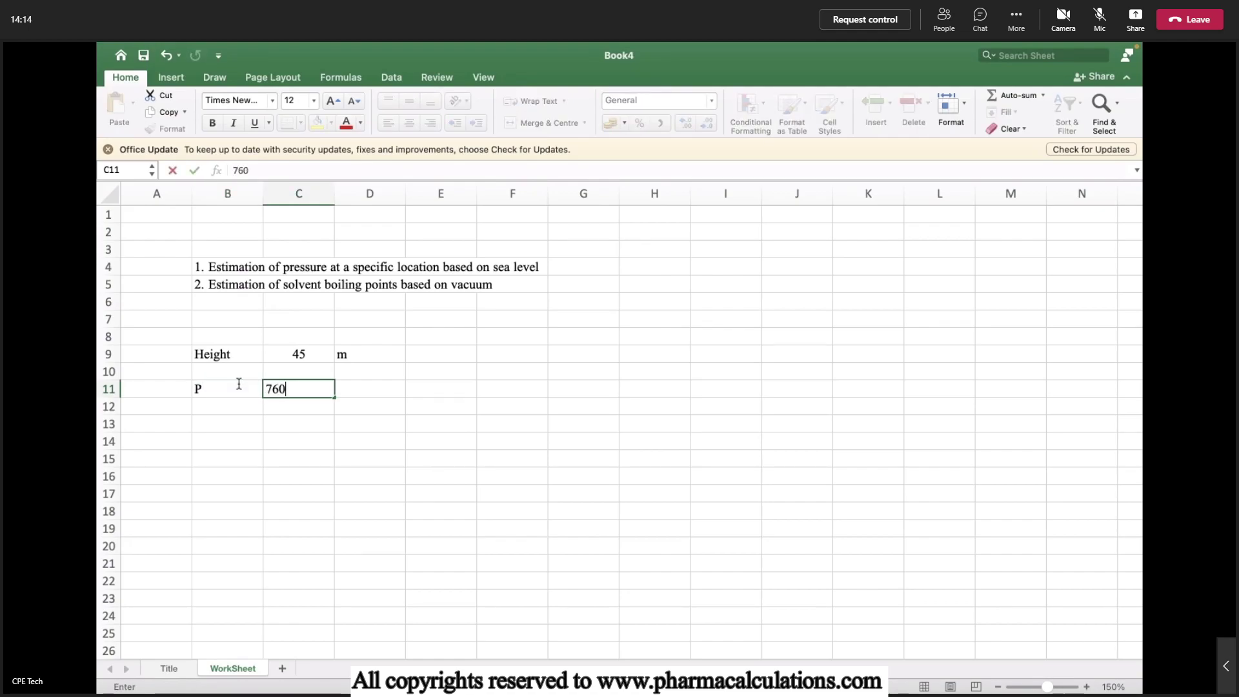
type("x (1 - 2.25")
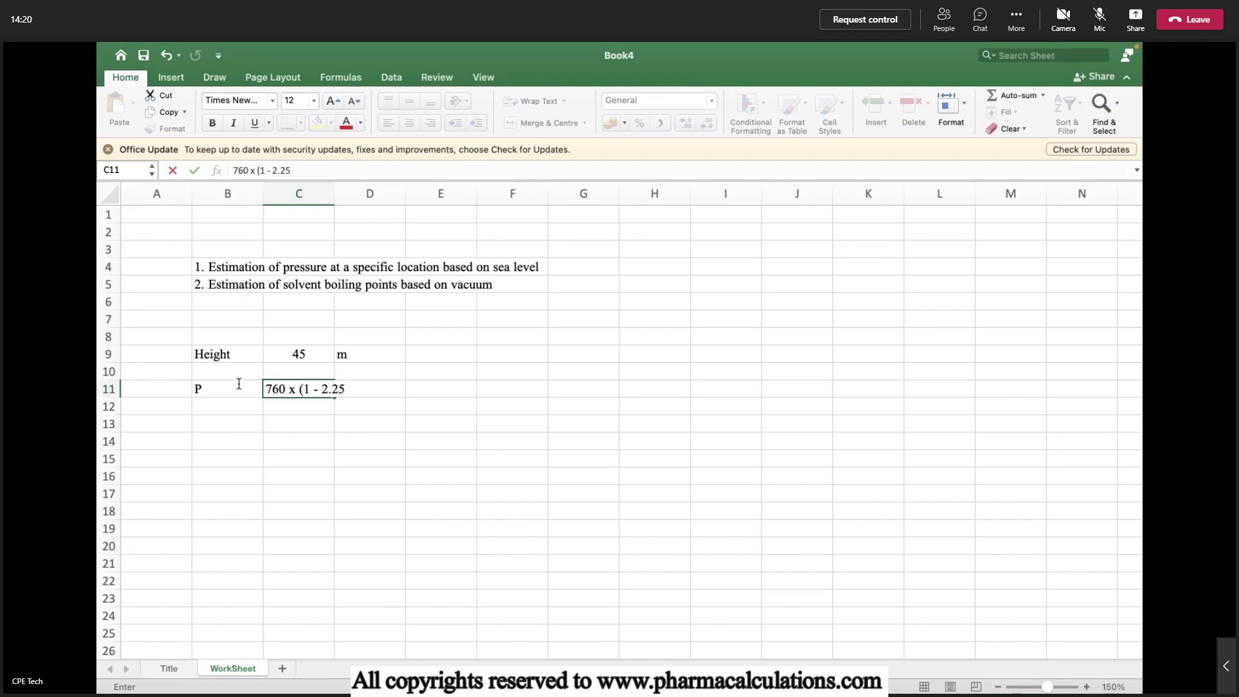
type("577 x 10^-5 x H)^5.25588")
key("Return")
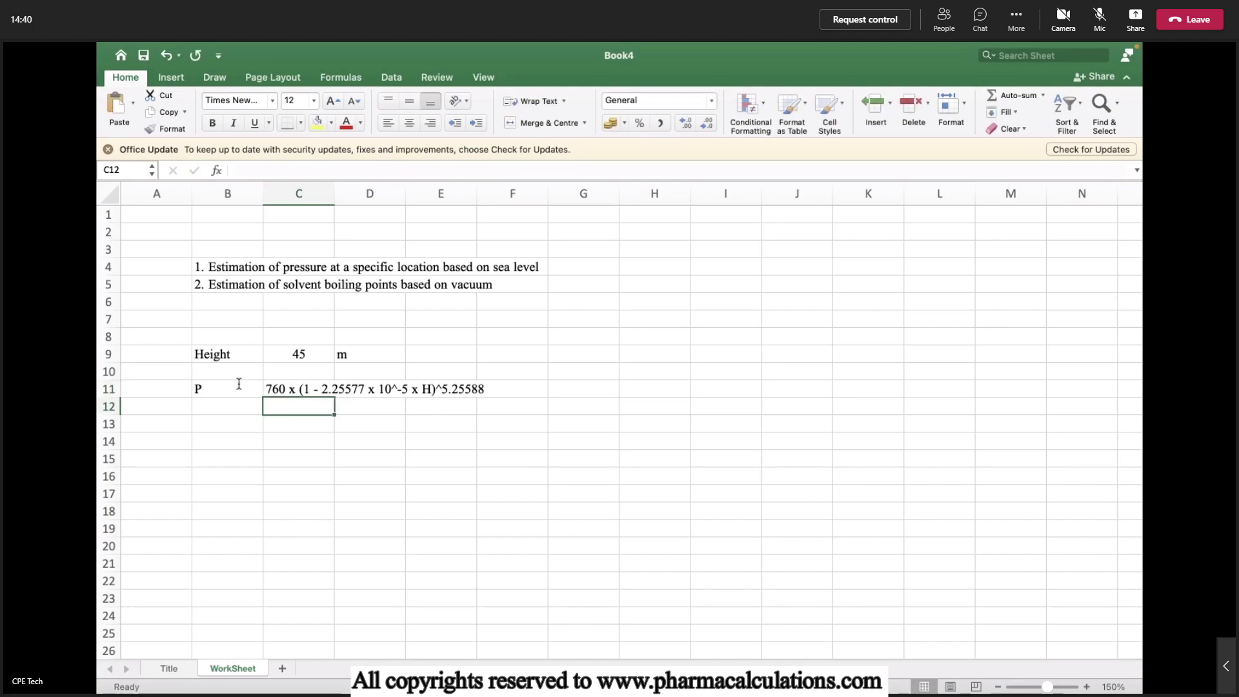
key("Down")
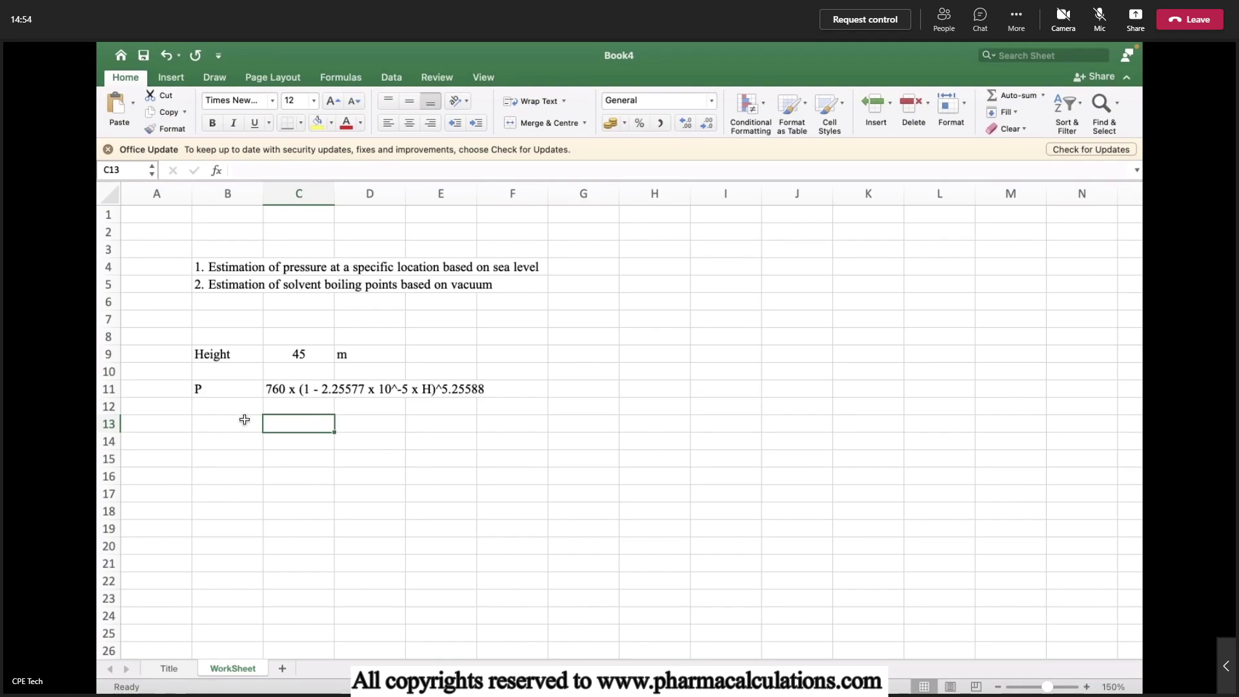
Step: Enter =760*(1-(2.25577*10^-5*C9))^5.25588 in C13, giving 755.953978
type("=760")
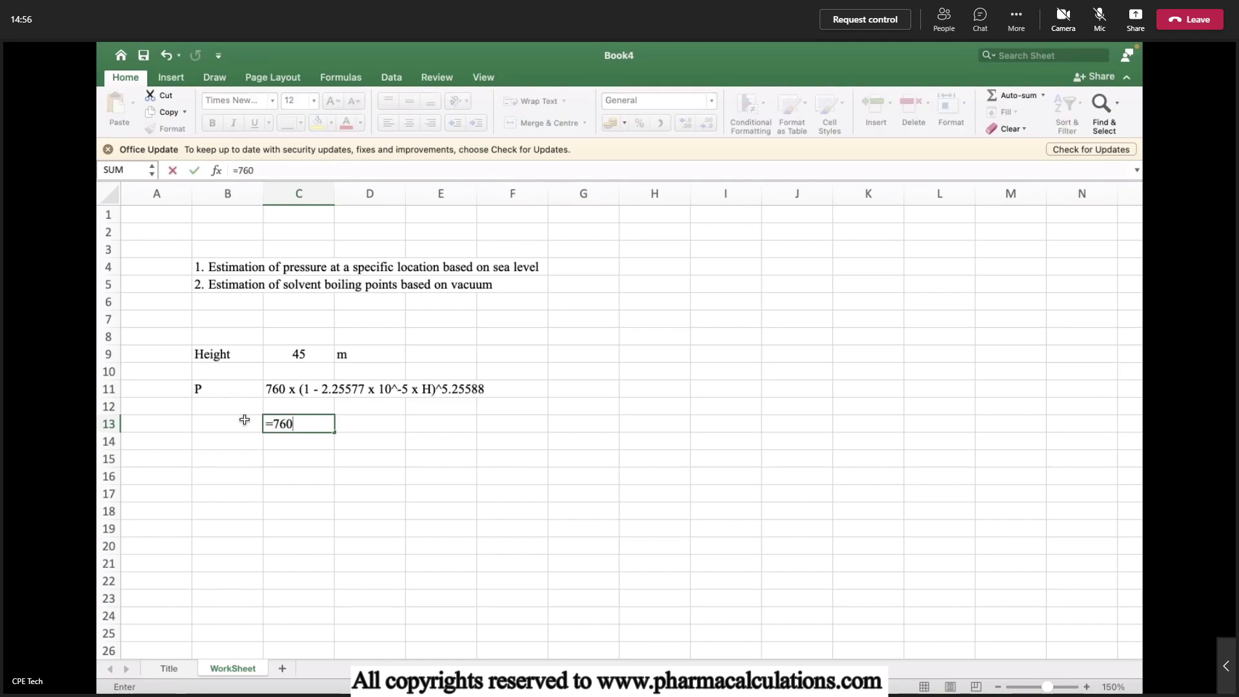
type("*(1-(2.")
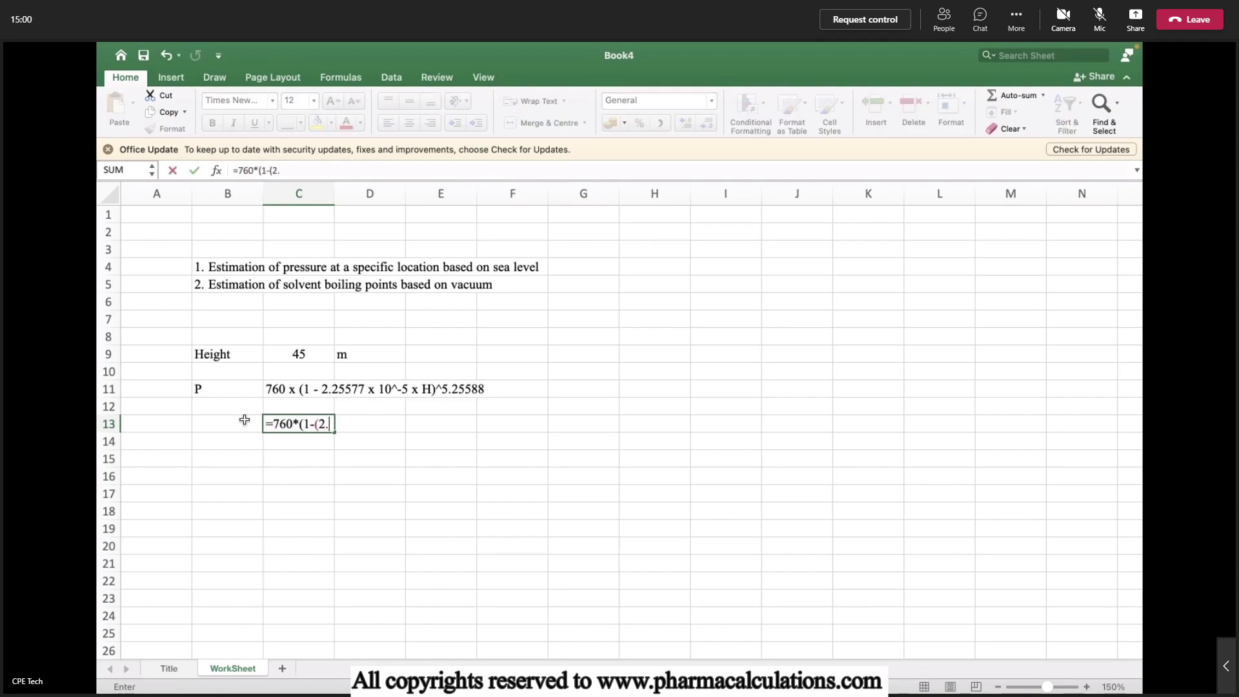
type("25577*10^-5")
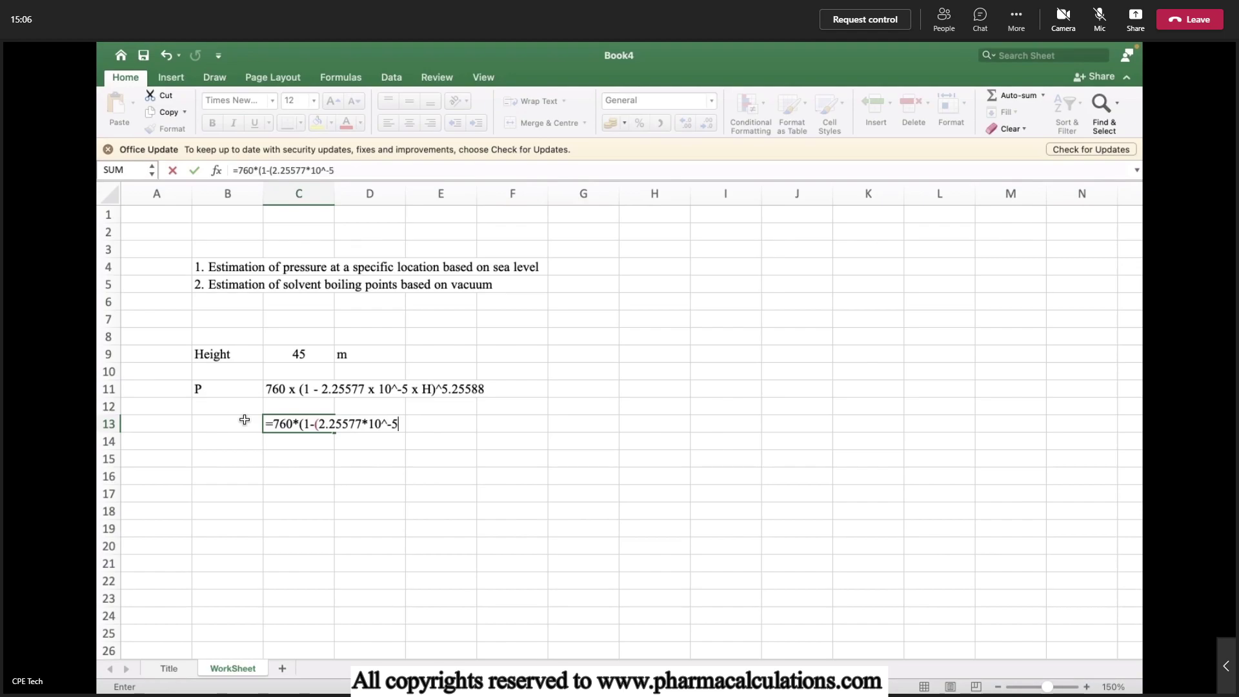
type("*")
left_click(282, 356)
left_click(281, 356)
type(")^")
key("BackSpace")
type(")^5.25588")
key("Return")
key("Up")
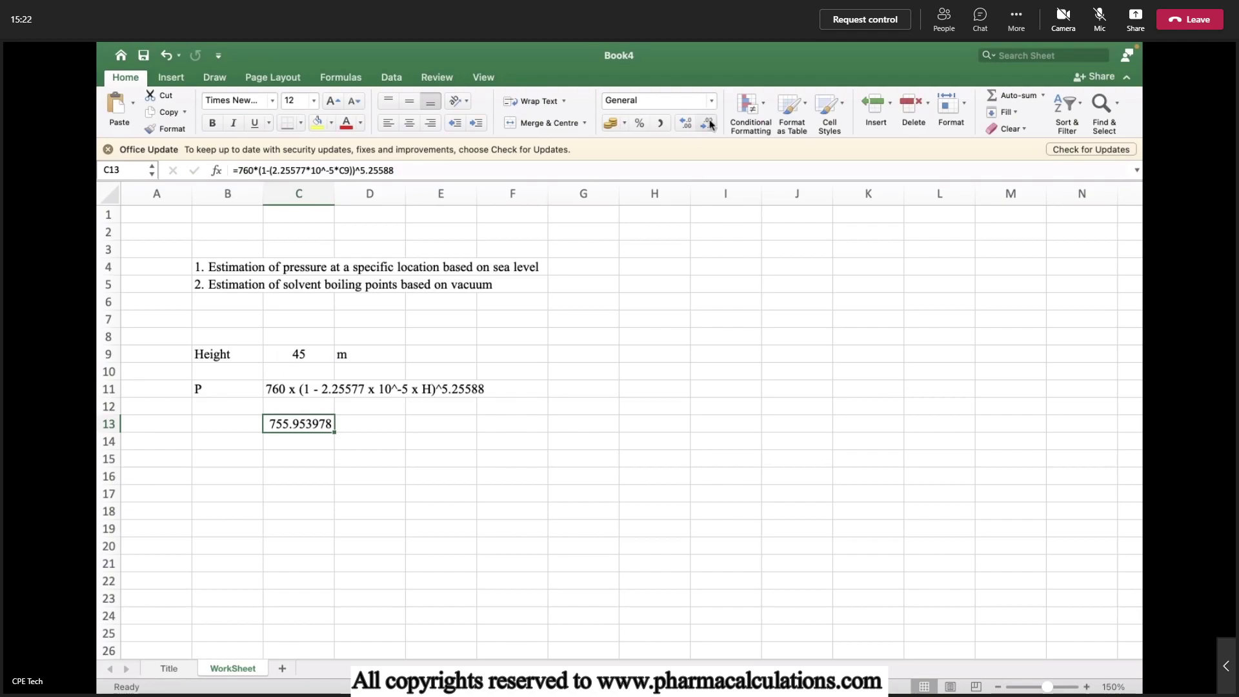
Step: Round the pressure in C13 to show 756 and add the unit mmHg in D13
left_click(708, 122)
left_click(708, 123)
left_click(708, 123)
left_click(708, 123)
left_click(709, 124)
key("Right")
type("mm")
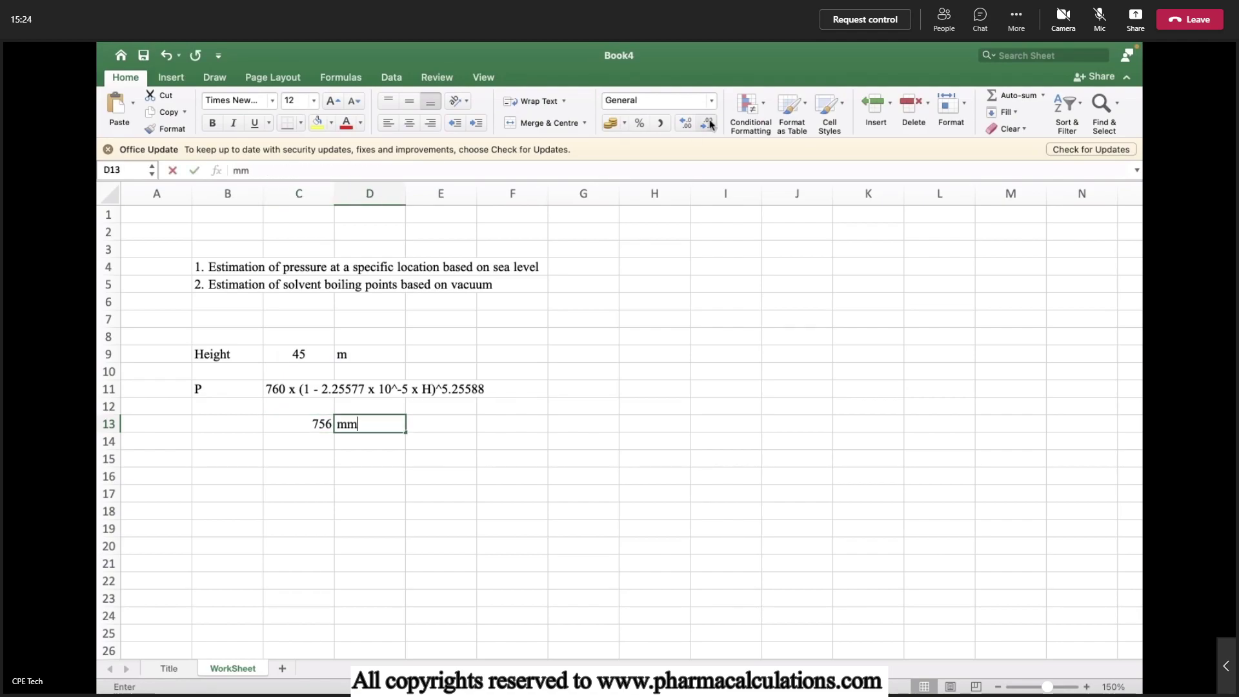
type("H")
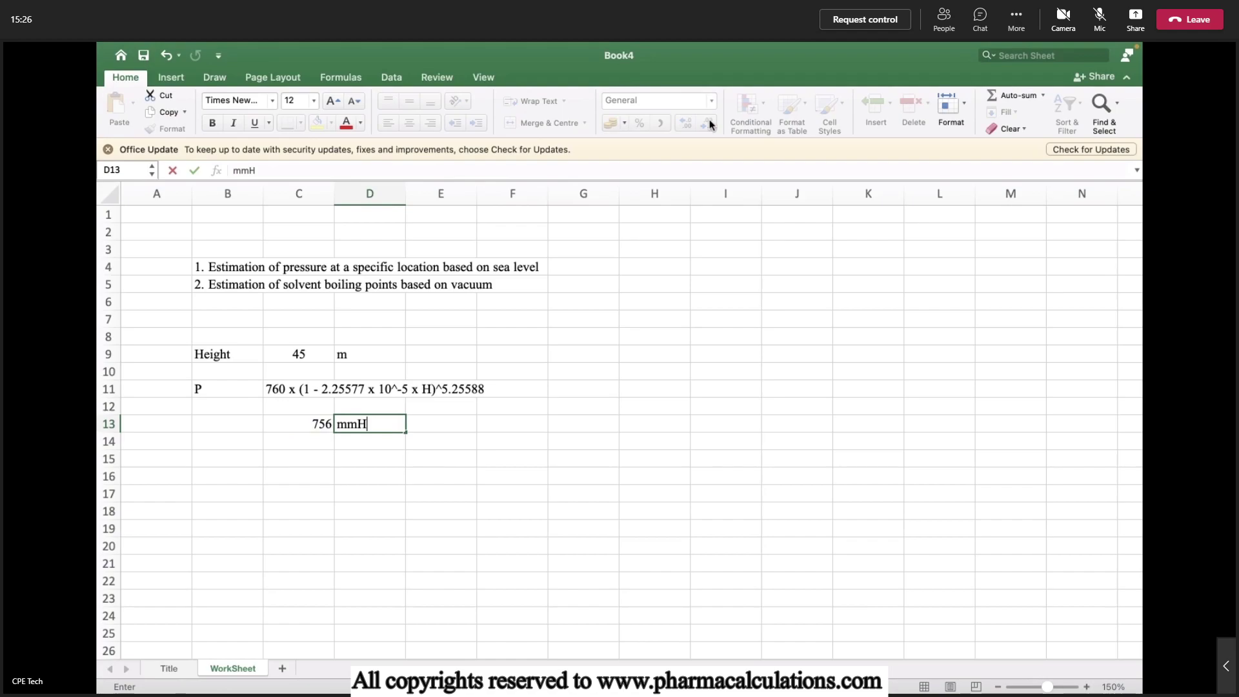
type("g")
key("Return")
Step: Centre the 756 value in C13 vertically and horizontally
key("Up")
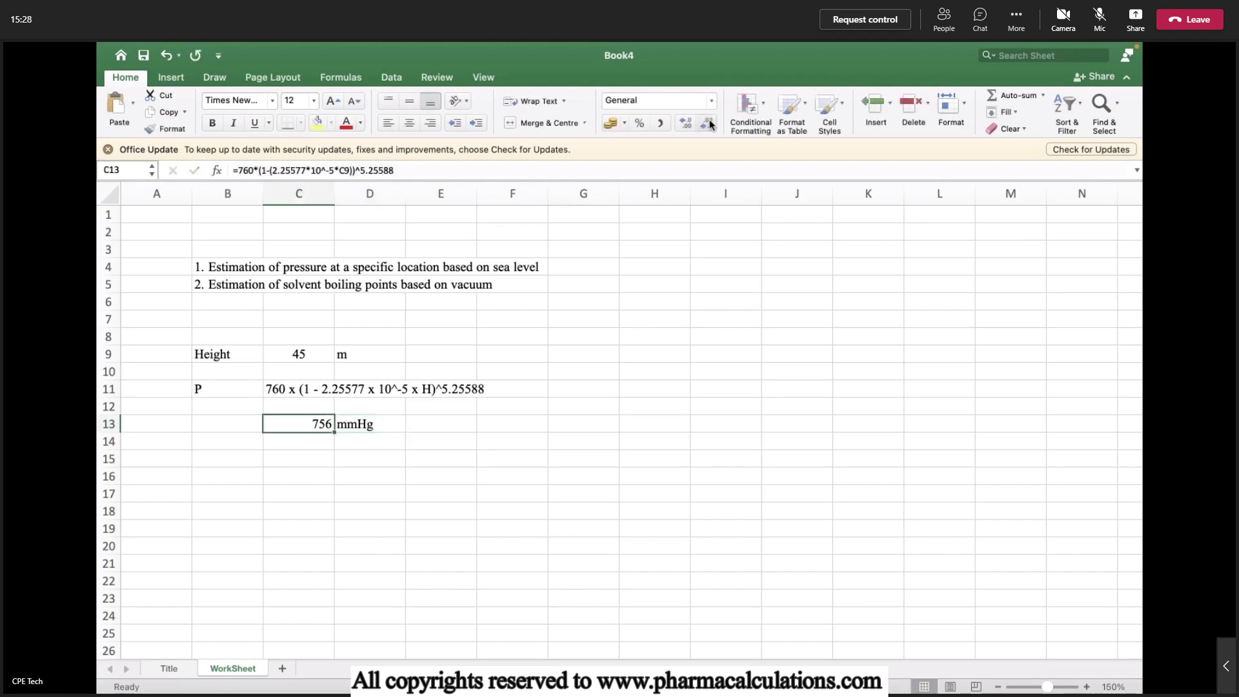
left_click(410, 100)
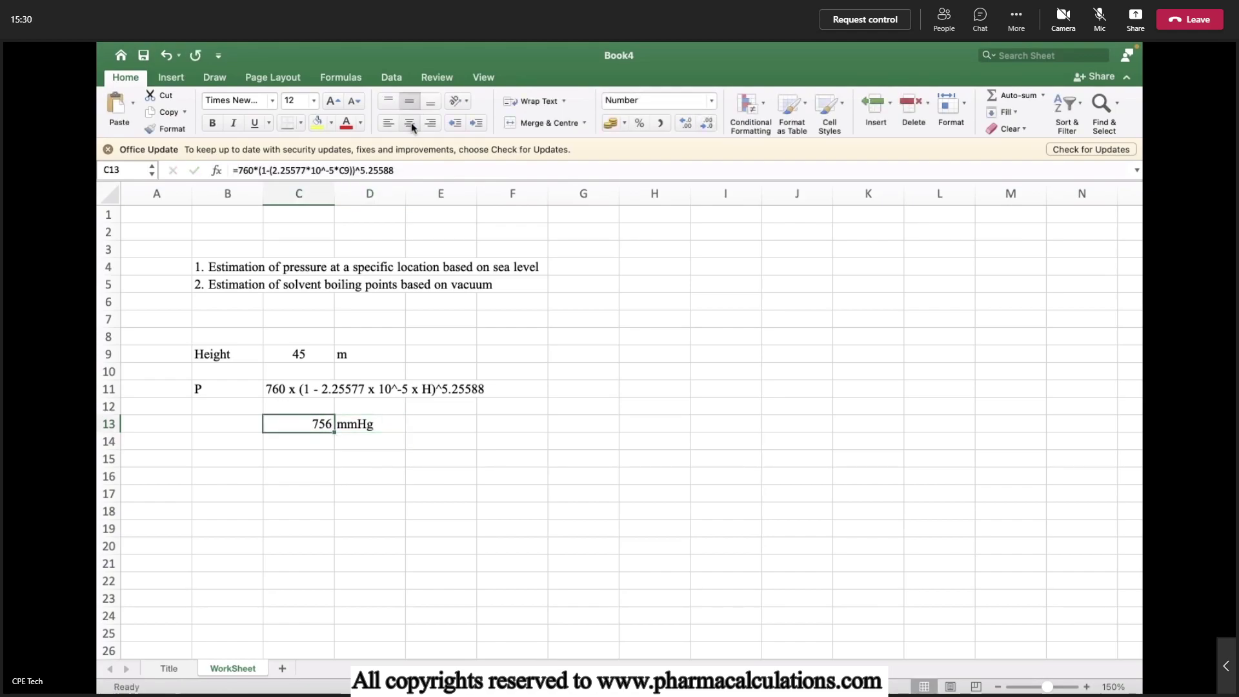
left_click(410, 124)
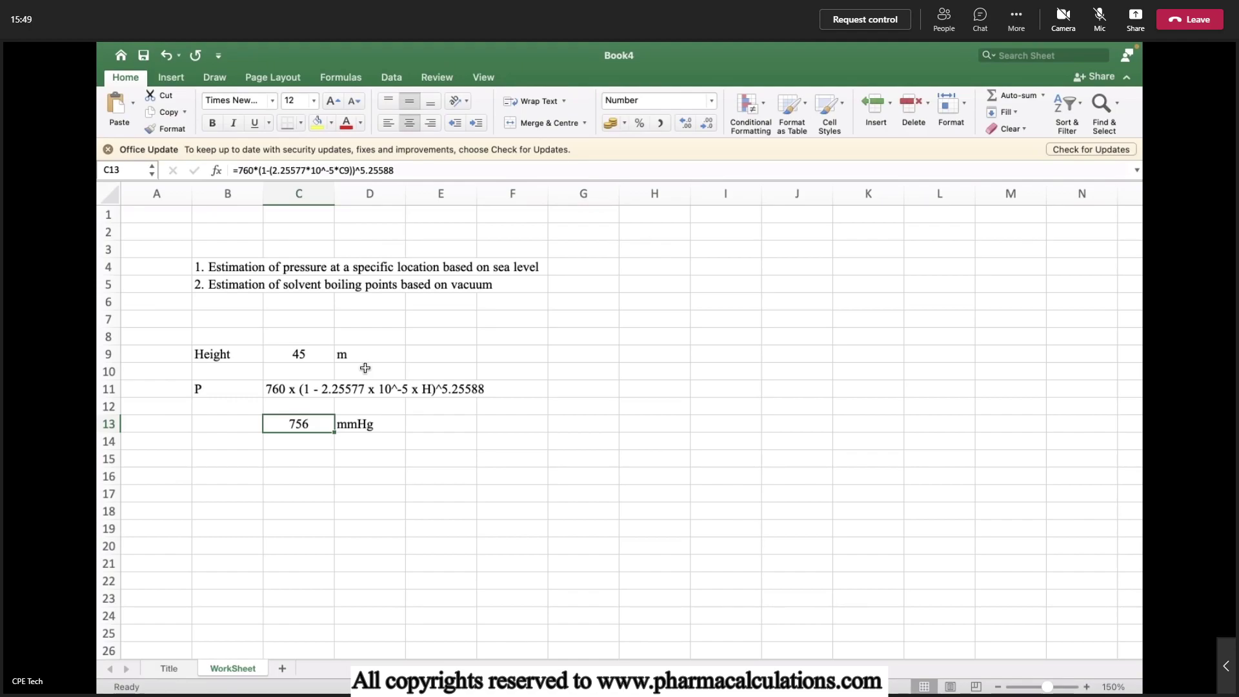
key("Left")
key("Down")
key("Down")
key("Down")
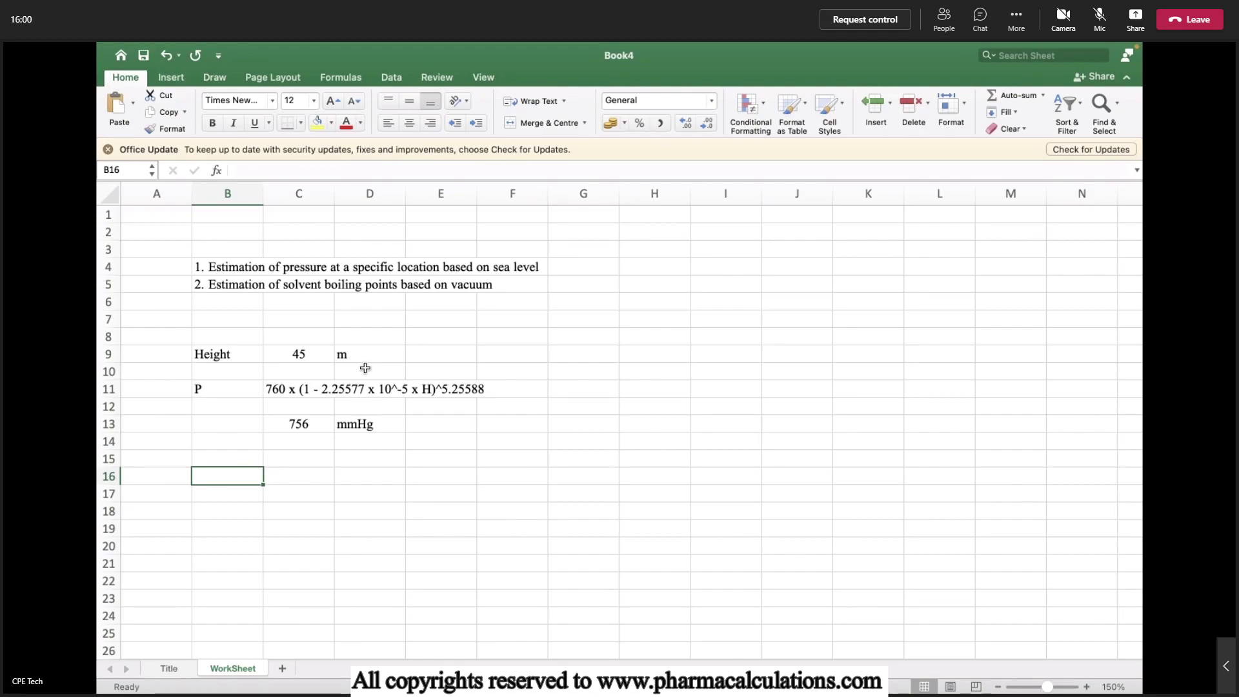
Step: Type the heading 'Antonie Equation' in B16 and make it bold
type("A")
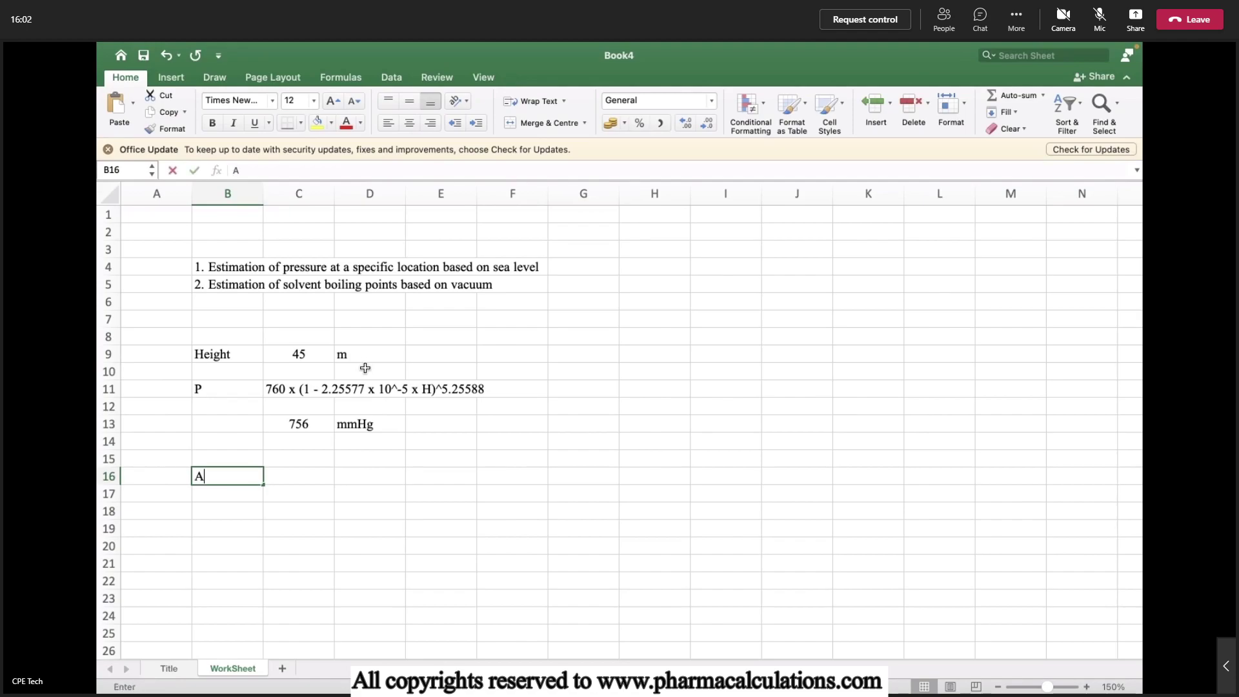
type("ntonie Eq")
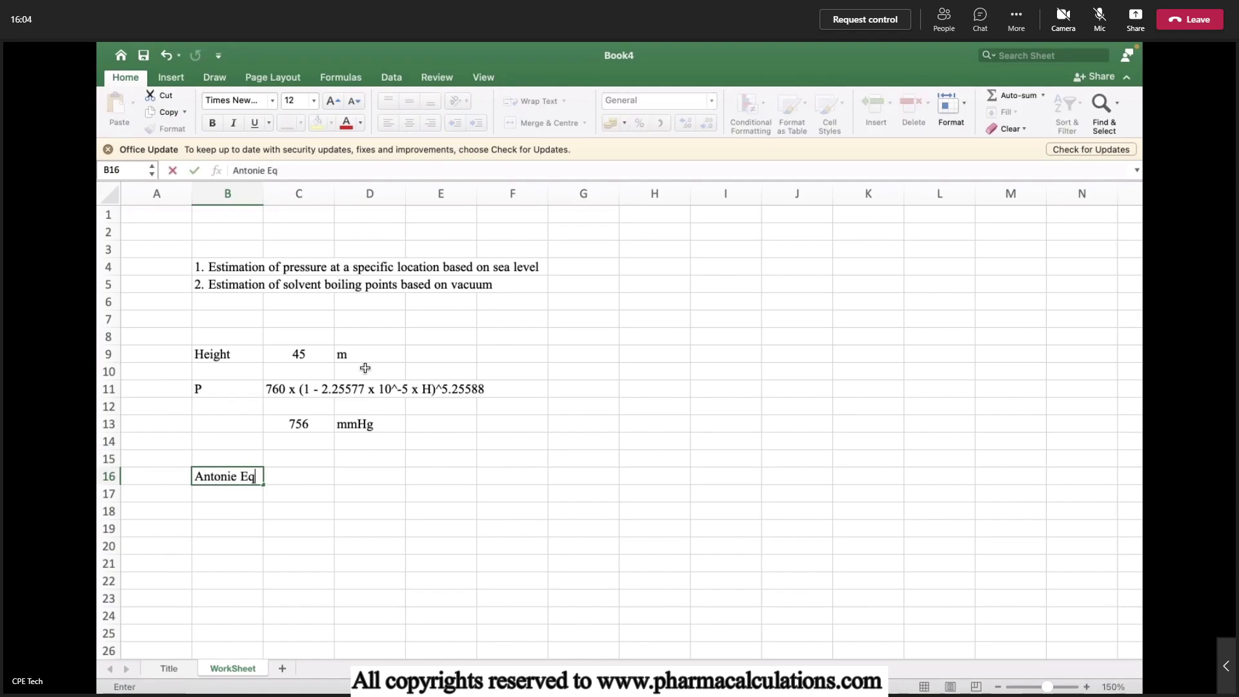
type("uation")
key("Return")
key("Up")
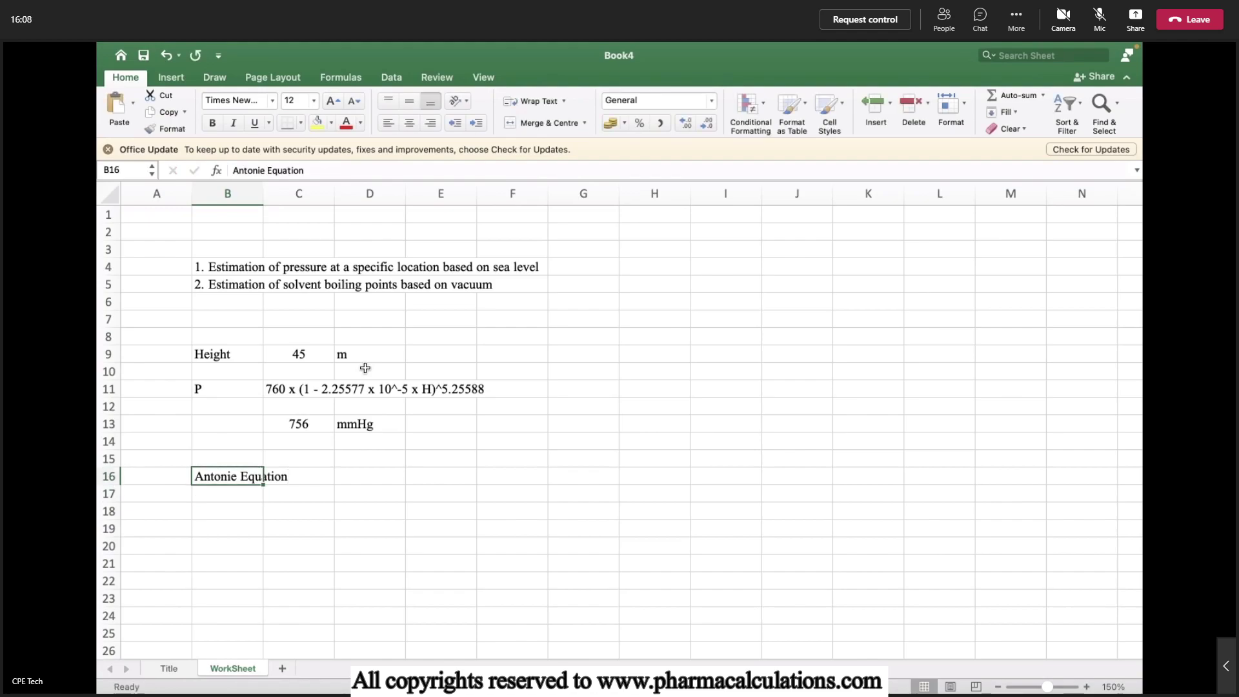
key("super+b")
key("Down")
key("Down")
key("Down")
Step: Write 'Log (P) = a - b/(T+c)' in B18 beneath the heading
key("Up")
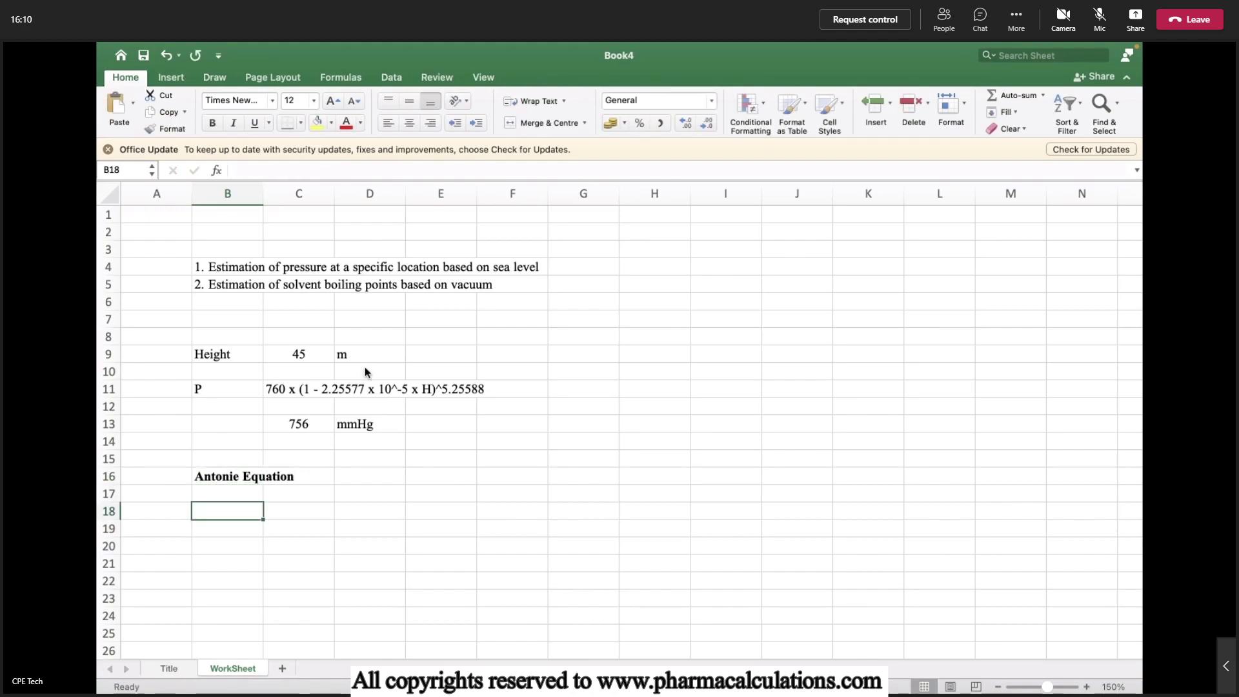
type("Log (P) =")
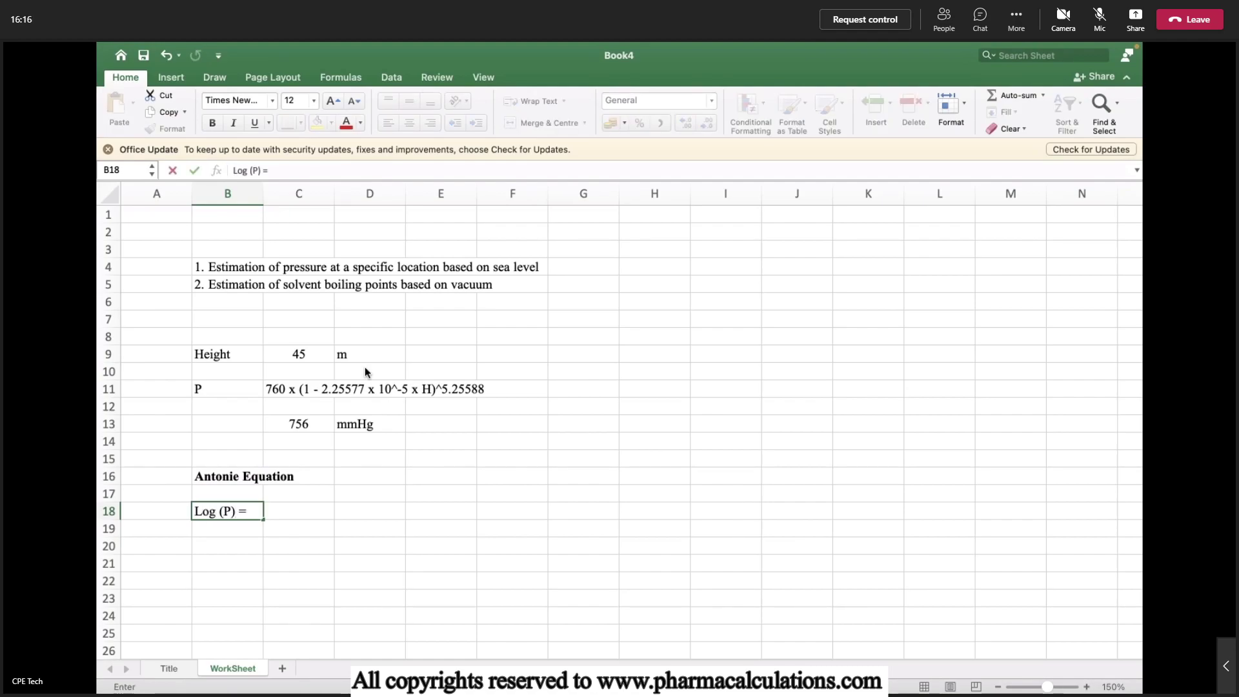
type(" a - b/(T+c)")
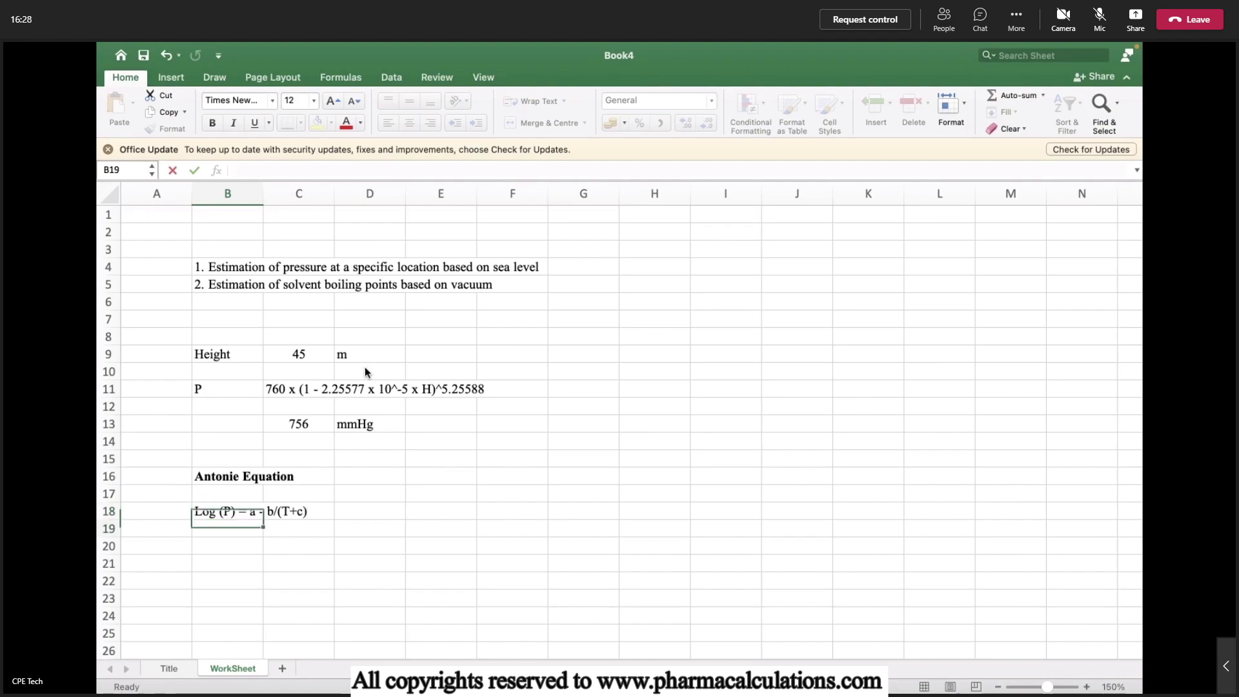
key("Return")
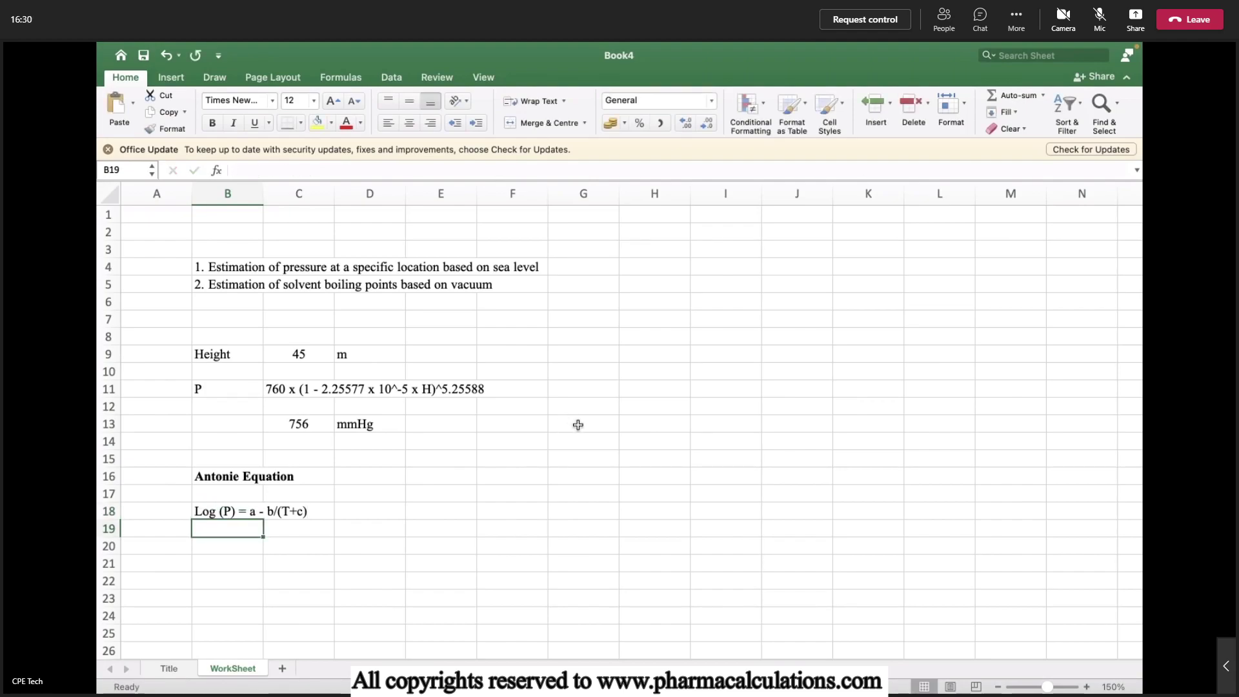
key("Return")
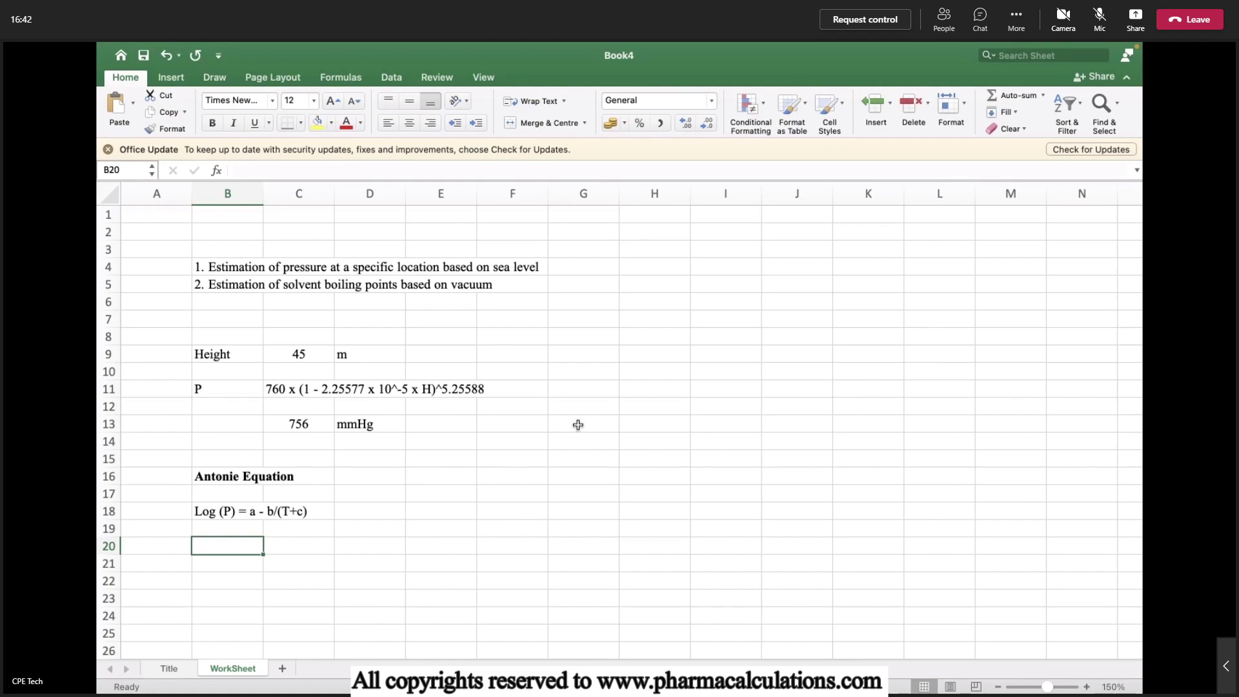
scroll(861, 559, "down", 2)
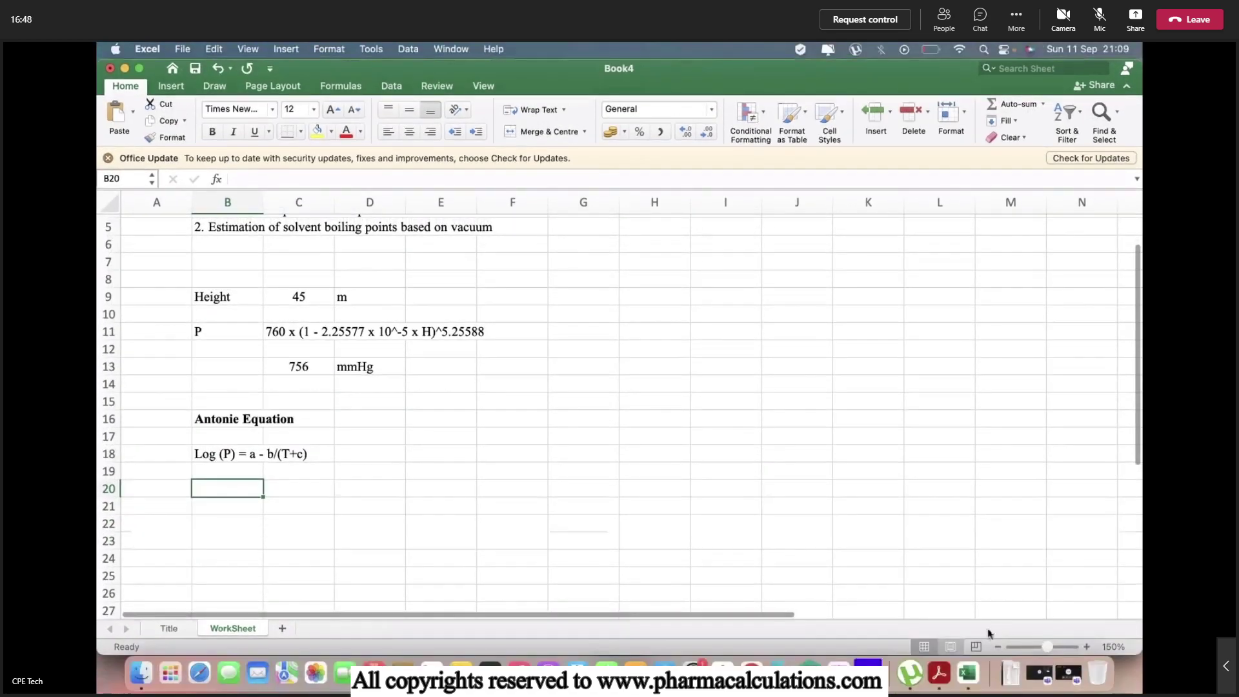
Step: Bring up the Antoine constants PDF in Acrobat Reader and collapse its side panes
left_click(946, 673)
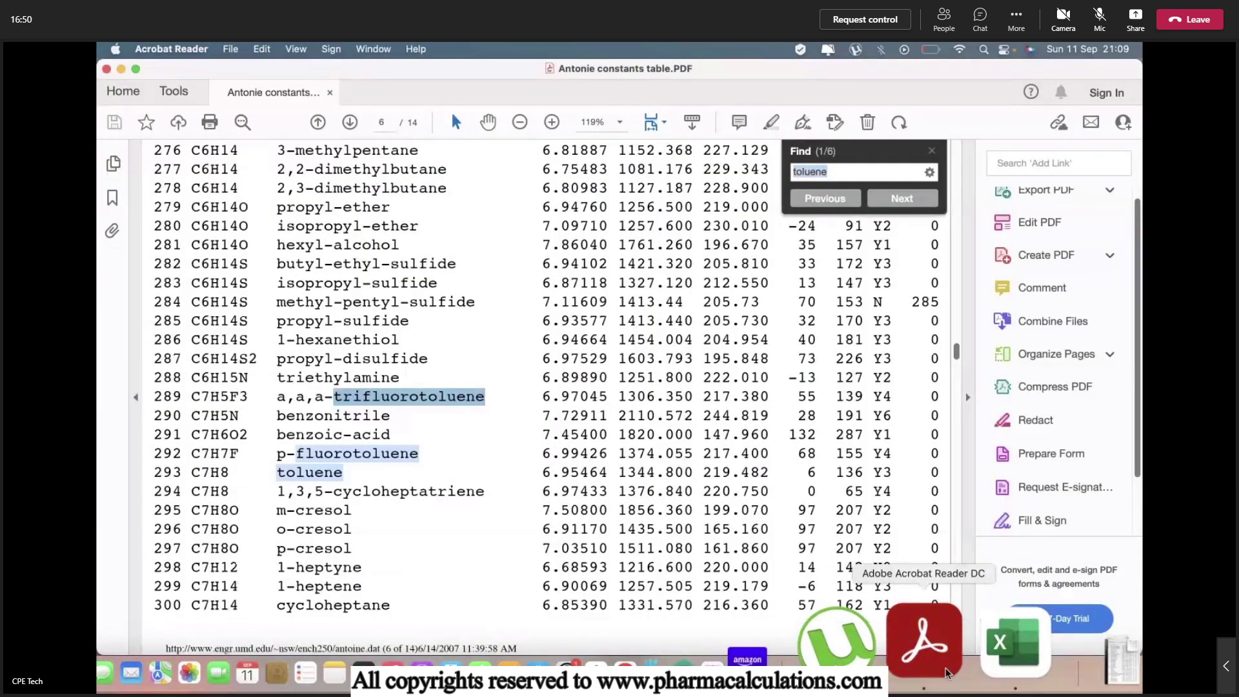
scroll(710, 388, "up", 15)
left_click(931, 151)
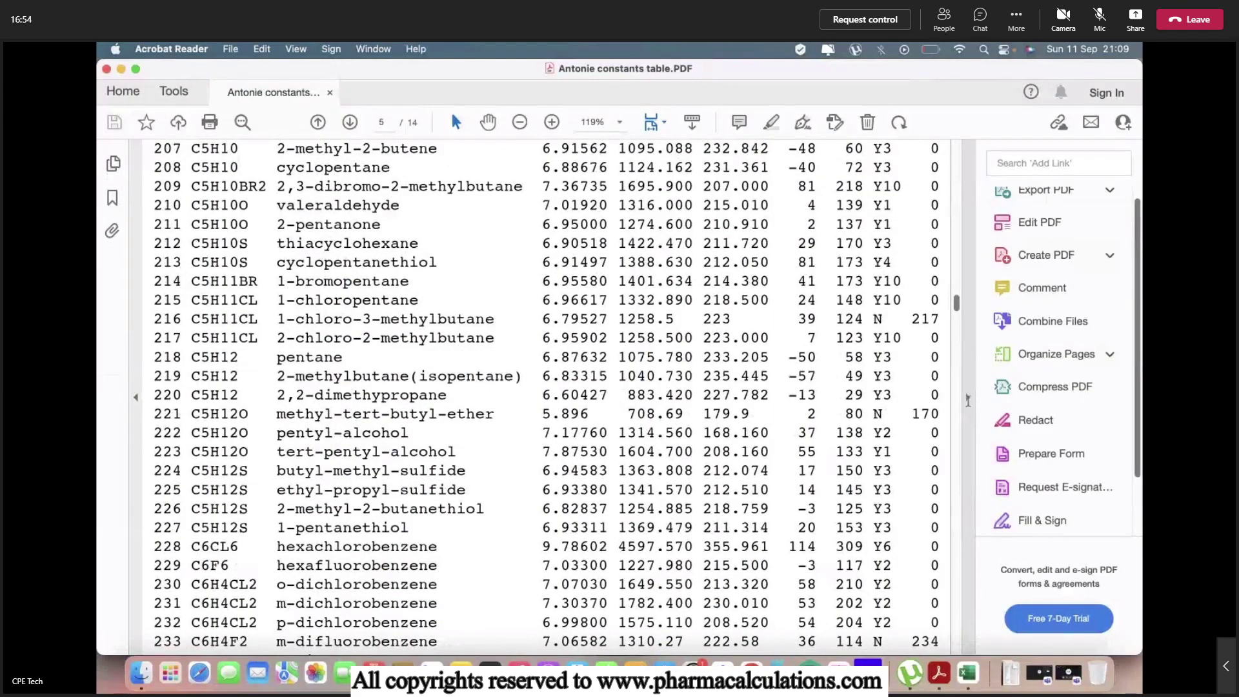
left_click(967, 396)
left_click(136, 397)
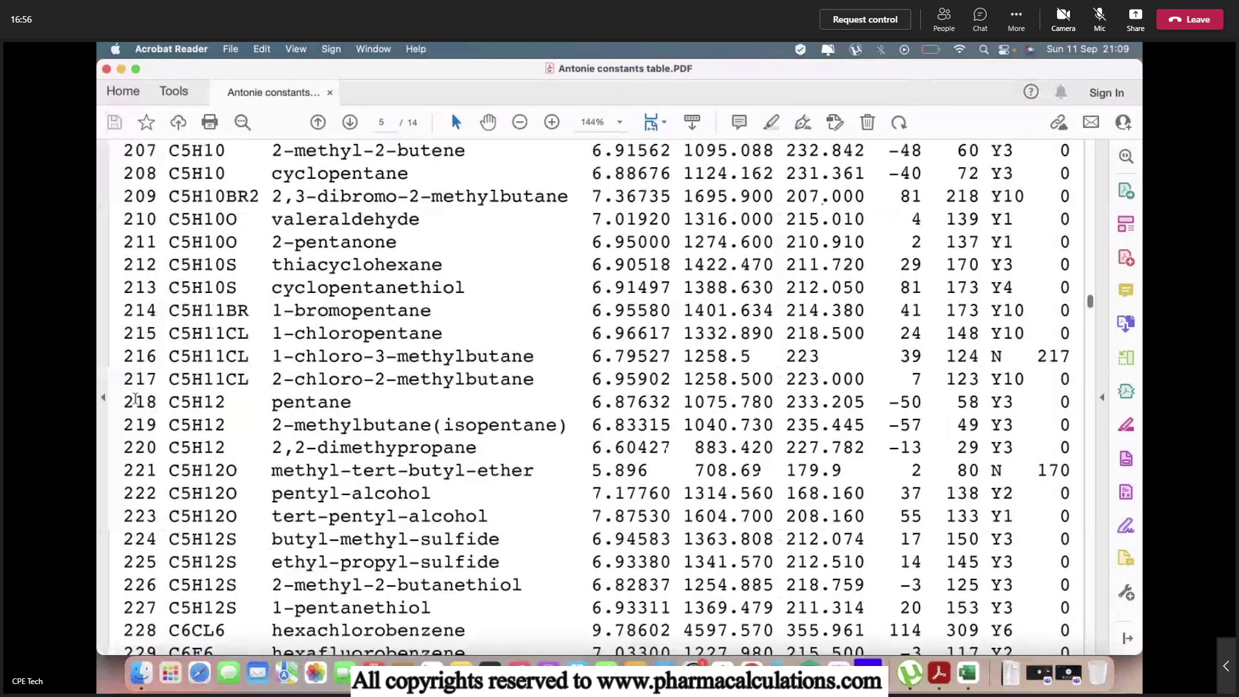
Step: Find acetone in the table and select its constants 7.23160, 1277.030 and 237.230
scroll(526, 380, "up", 10)
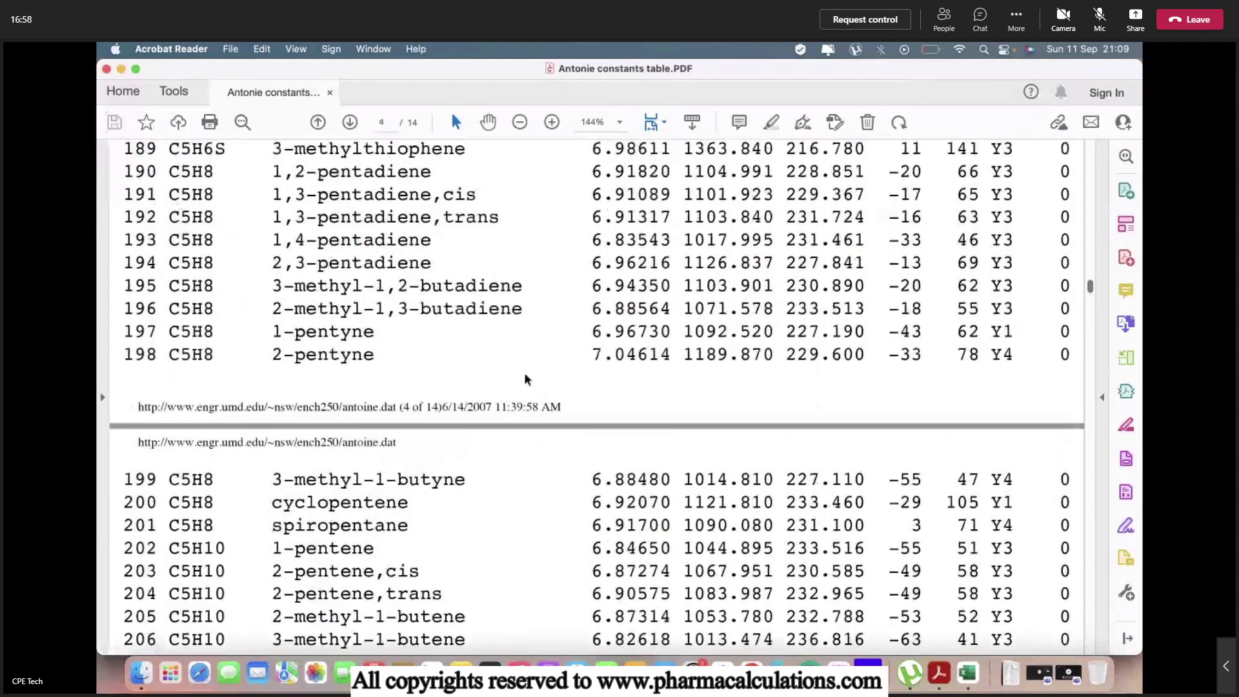
scroll(526, 379, "down", 20)
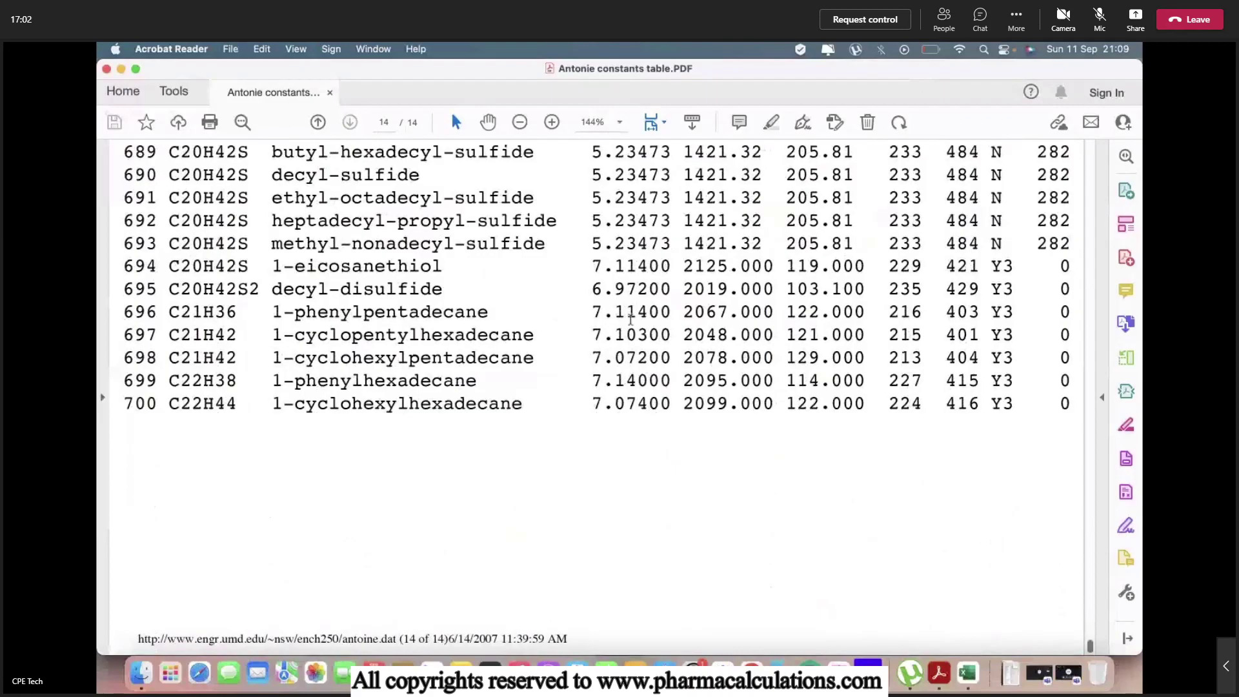
scroll(631, 319, "up", 20)
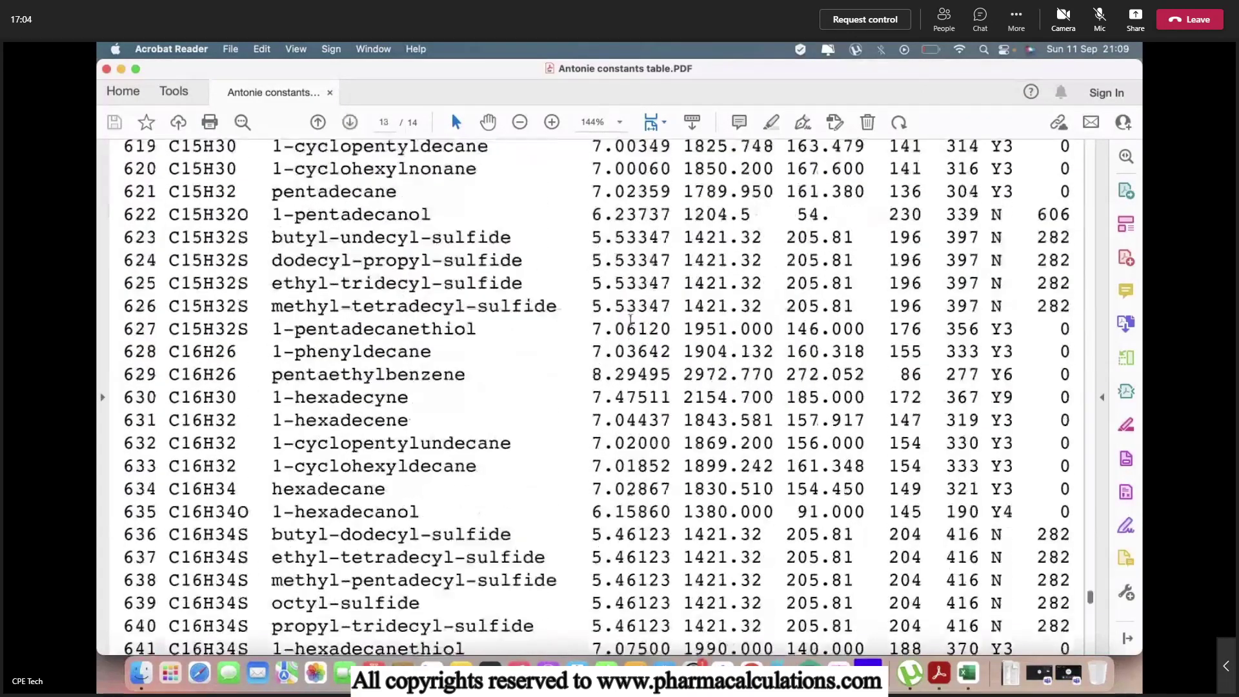
scroll(630, 319, "up", 20)
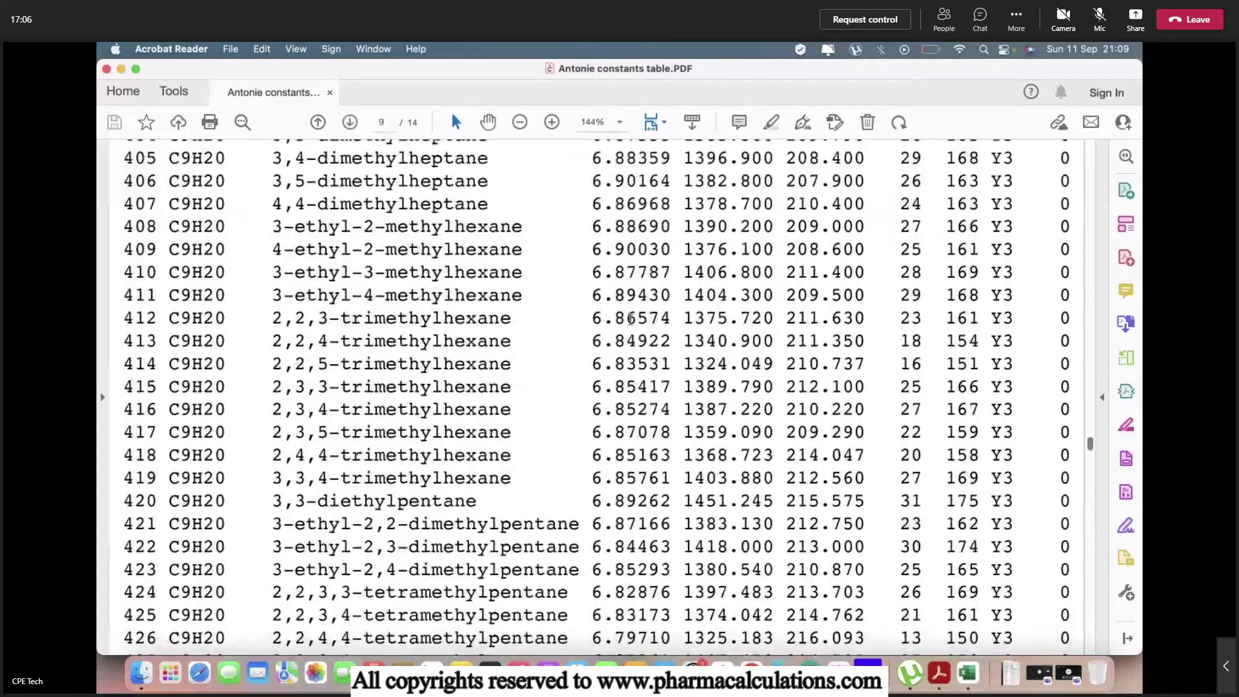
scroll(630, 319, "up", 20)
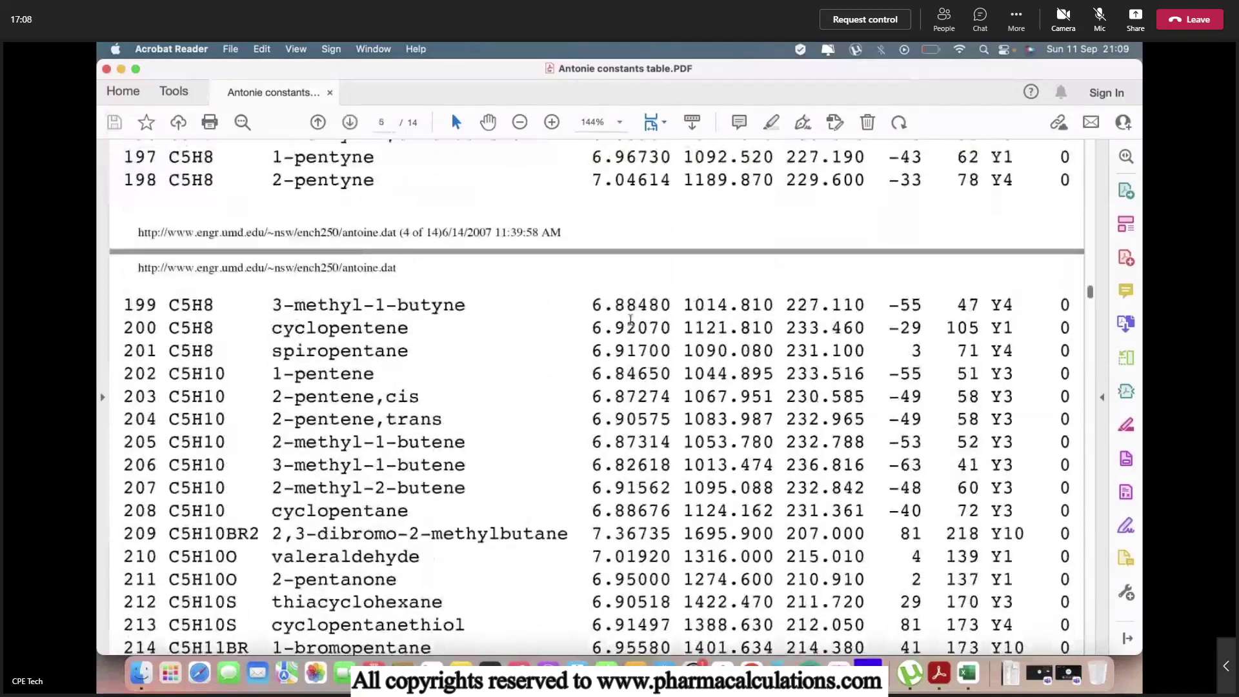
scroll(631, 319, "up", 20)
scroll(631, 319, "down", 6)
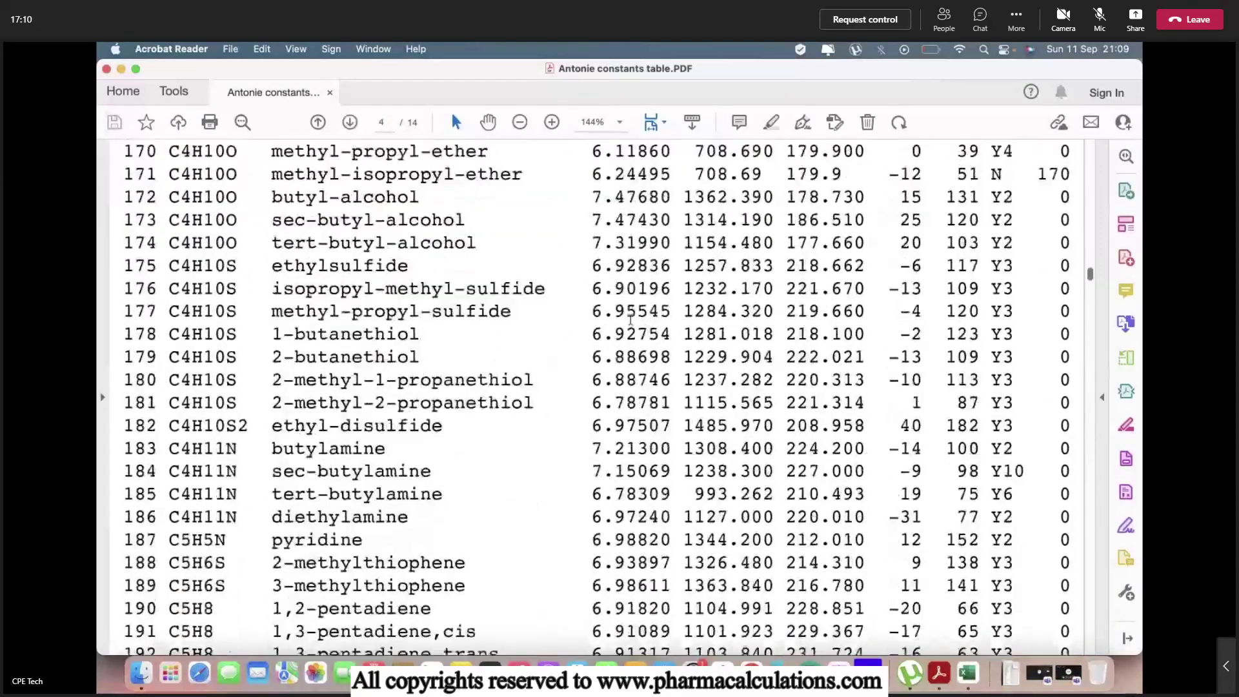
scroll(630, 319, "down", 15)
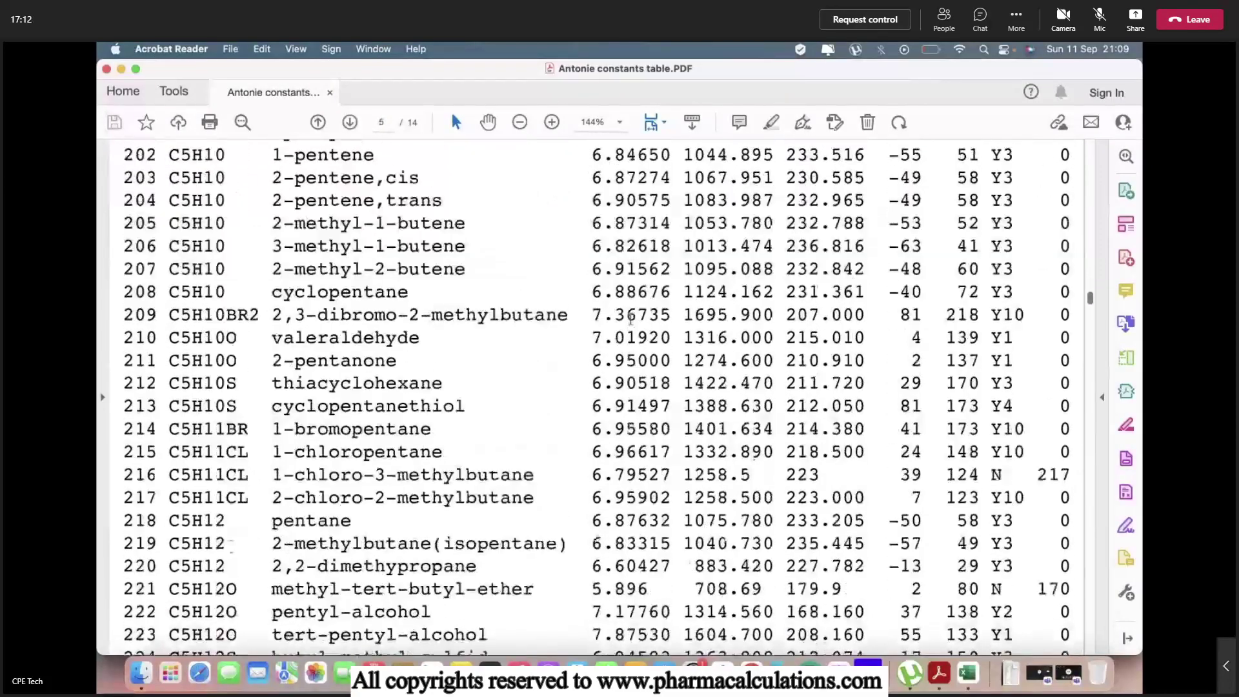
scroll(631, 319, "down", 6)
scroll(630, 319, "up", 20)
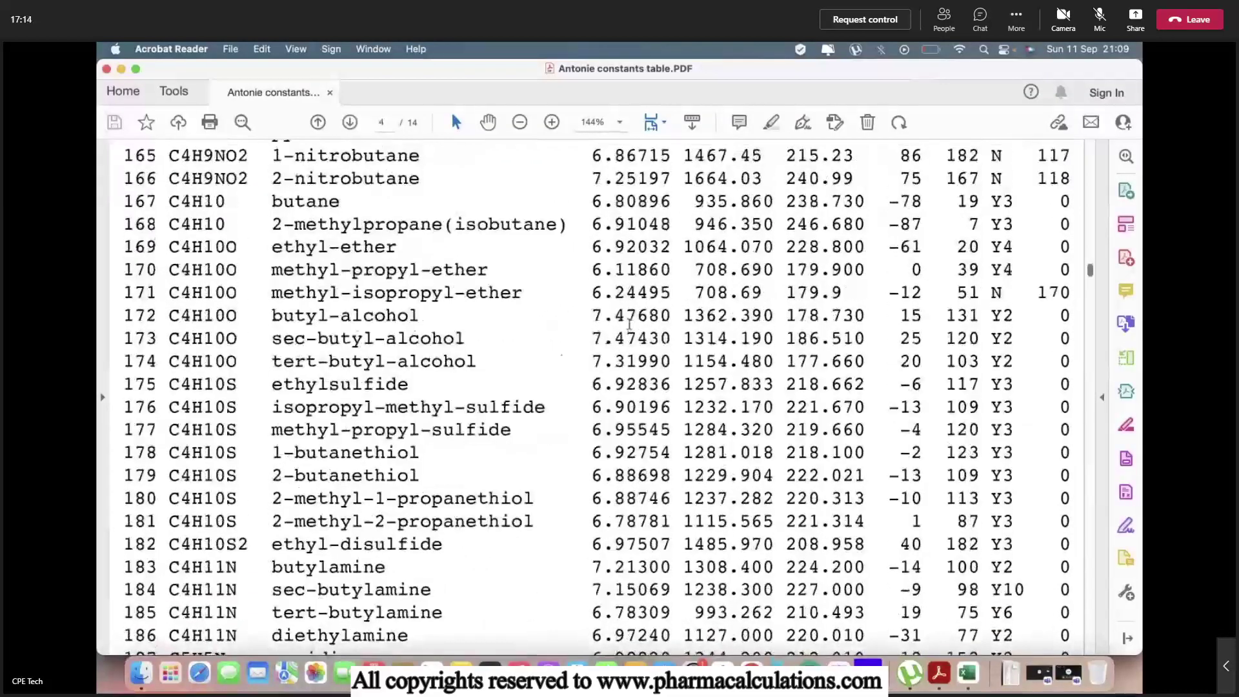
scroll(630, 325, "up", 20)
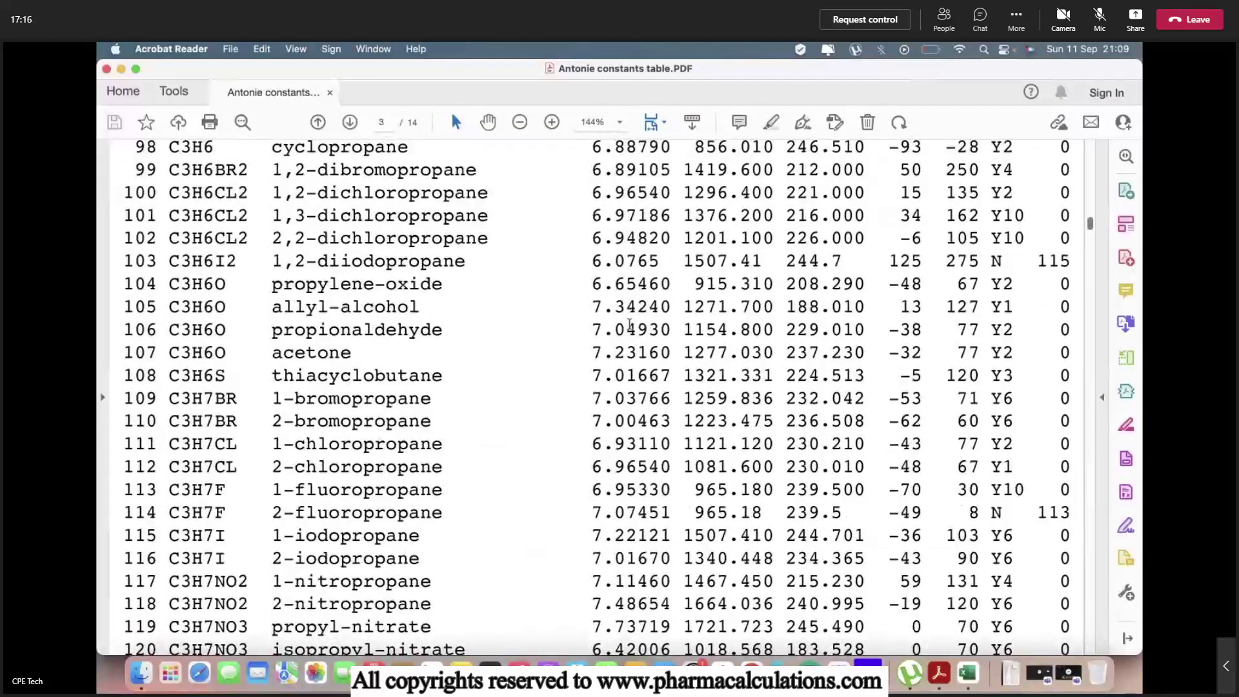
scroll(630, 325, "up", 3)
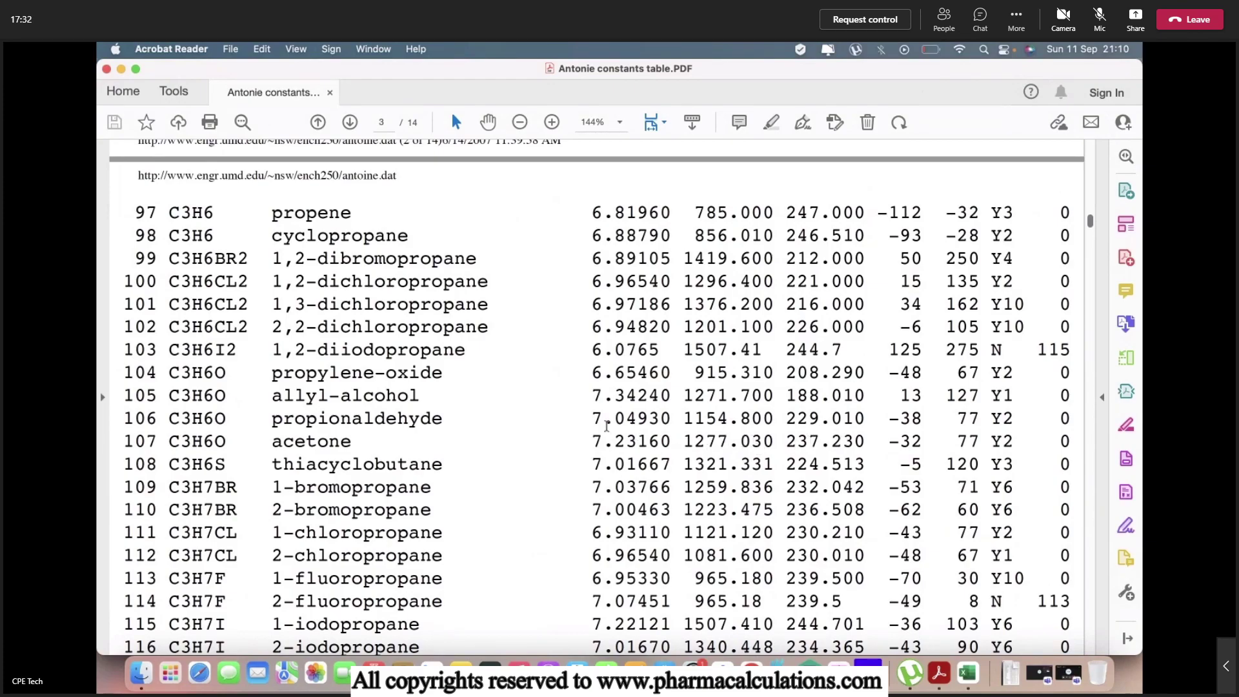
left_click_drag(594, 441, 826, 440)
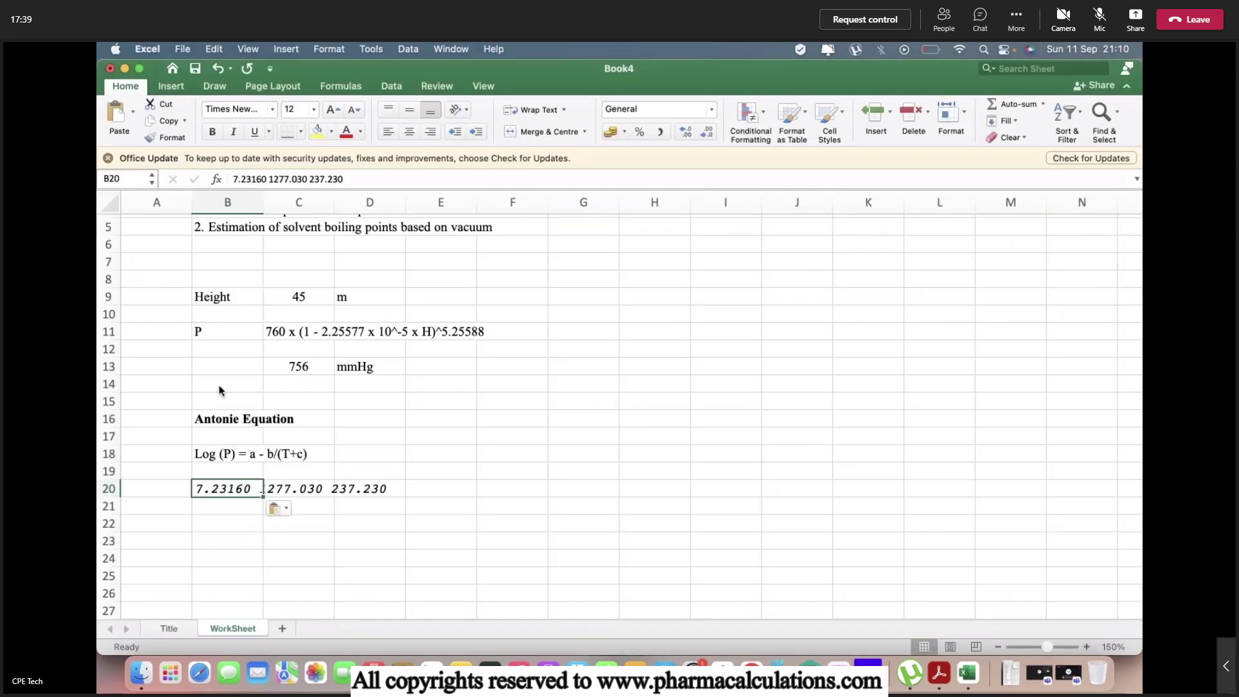
key("Down")
key("Down")
Step: List the constants as labelled rows: a 7.2316, b 1277.03, c 237.23
type("a")
key("Tab")
type("7")
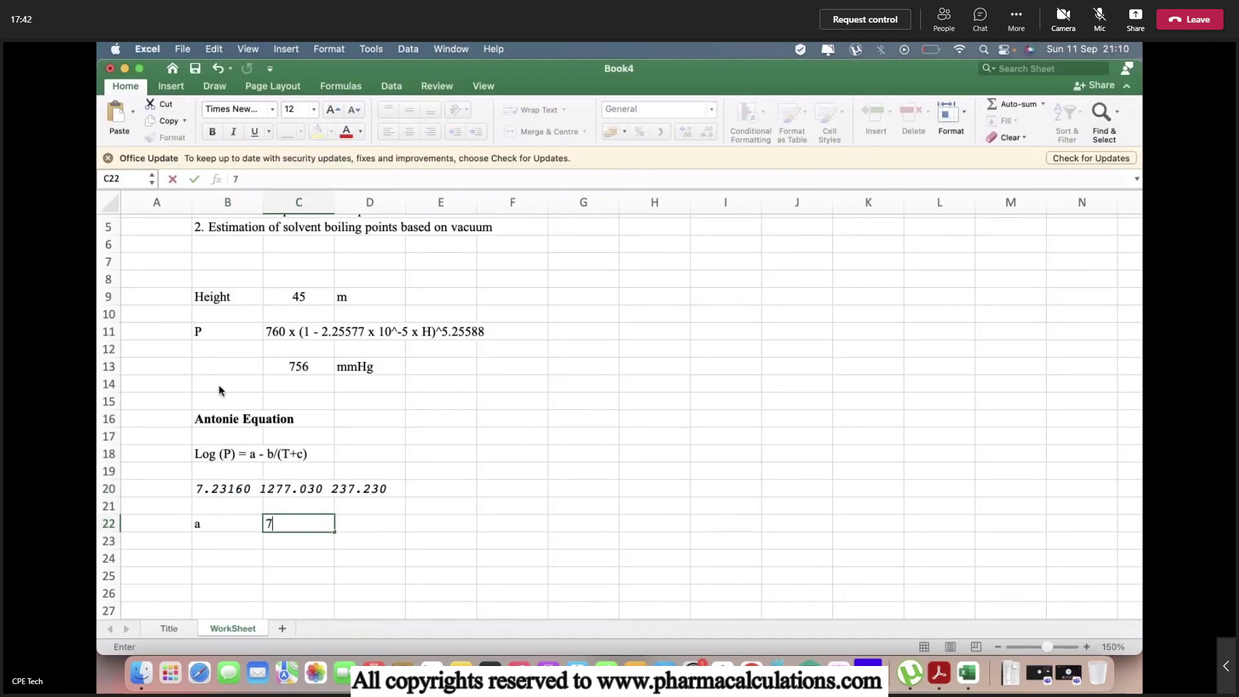
type(".2316")
key("Return")
key("Left")
type("b")
key("Tab")
type("1277.03")
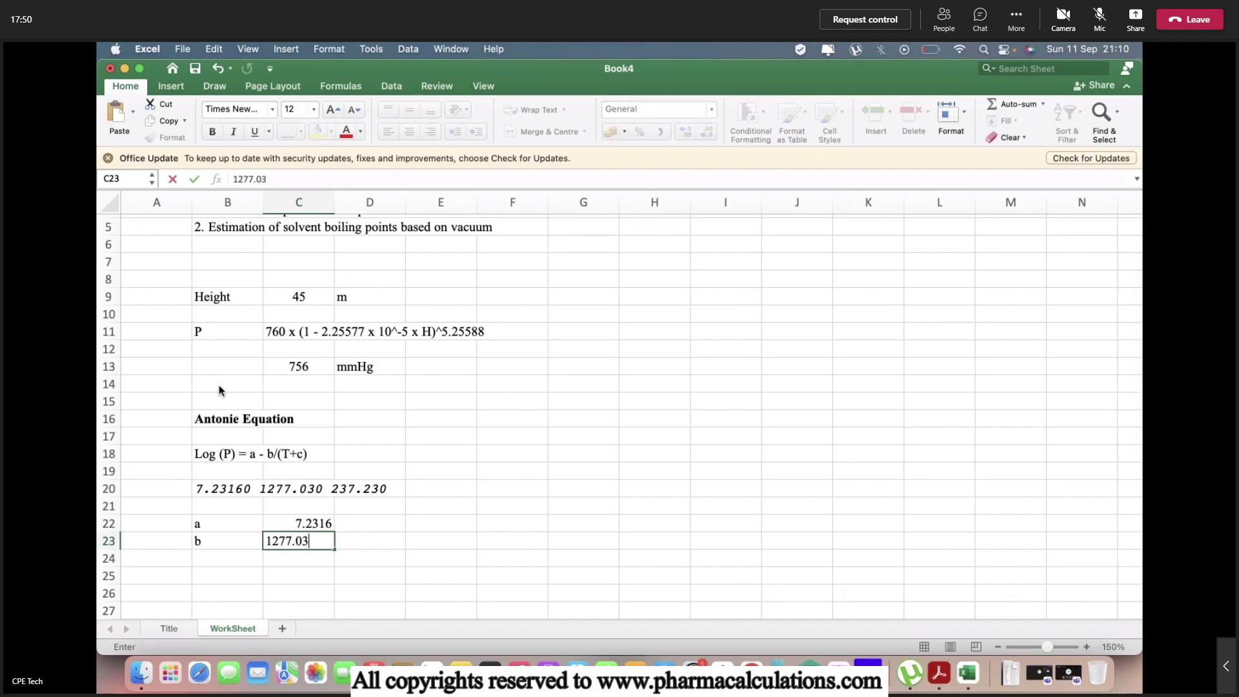
key("Return")
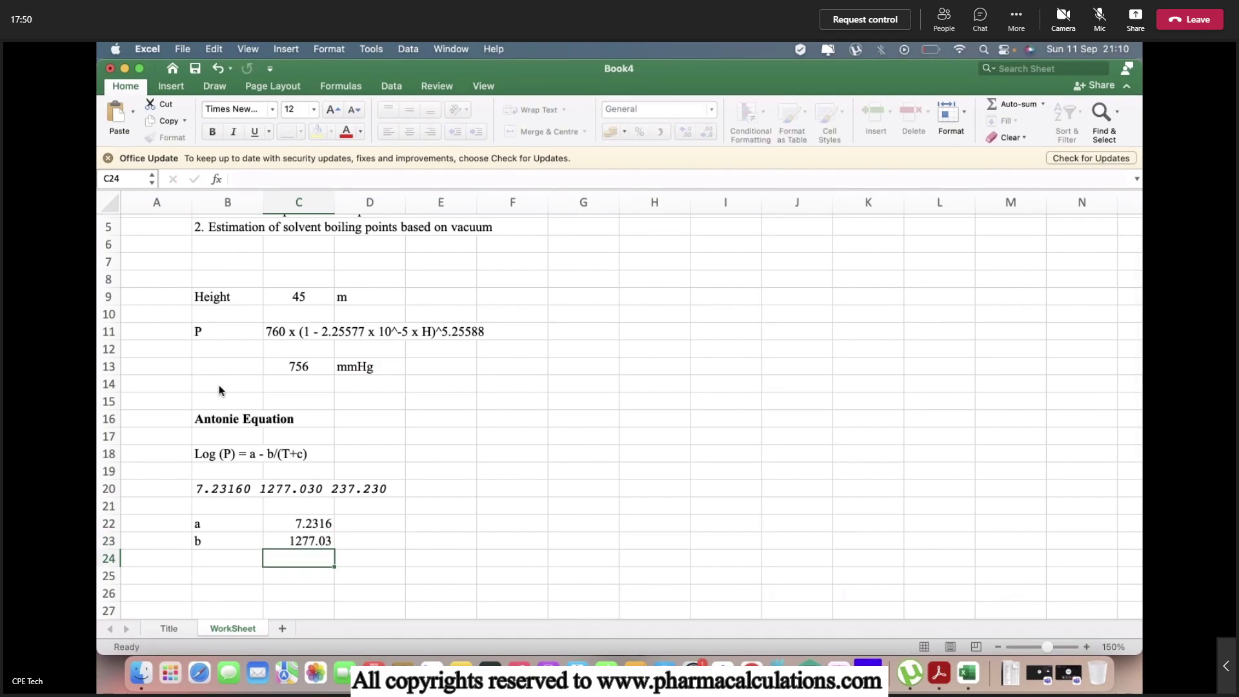
key("Left")
type("c")
key("Tab")
type("237.23")
key("Return")
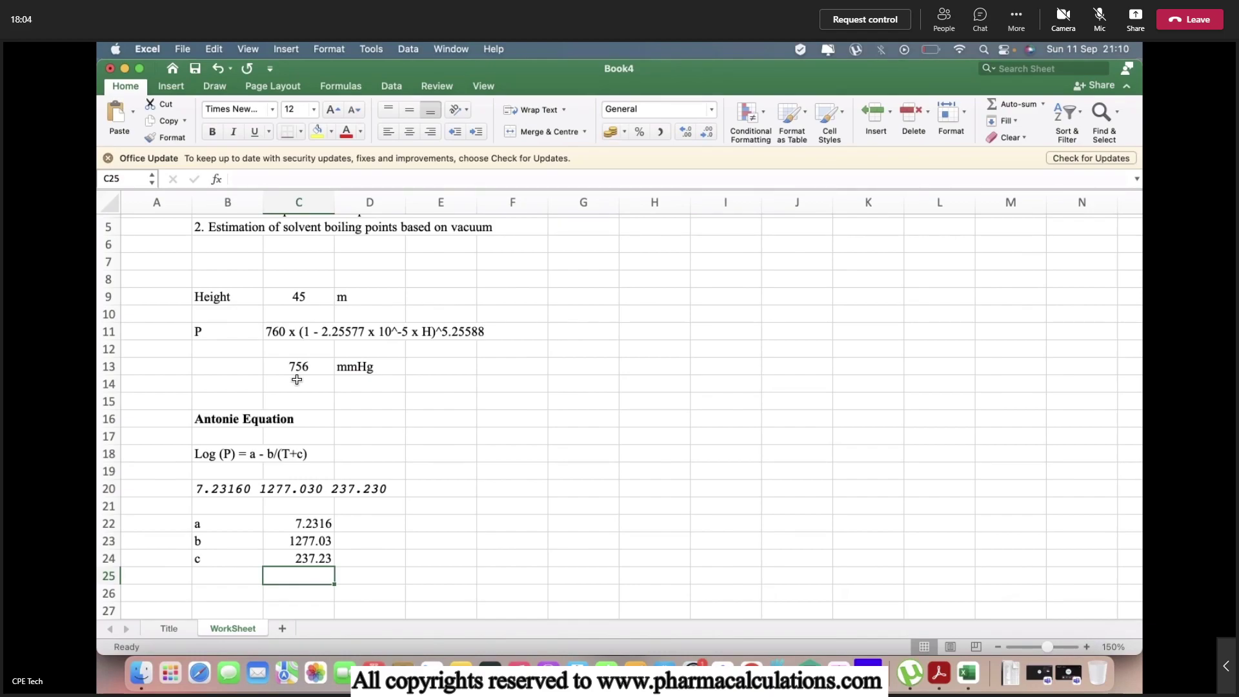
Step: Enter Vacuum, 700, mmHg in F19:H19
left_click(508, 475)
type("Vacuum")
key("Tab")
type("700")
key("Tab")
type("mmHg")
key("Return")
Step: Label F20 'Pressure' and enter =C13-G19 in G20, giving 56
type("Pressure")
key("Tab")
type("=756")
key("Escape")
type("=")
left_click(295, 366)
type("-")
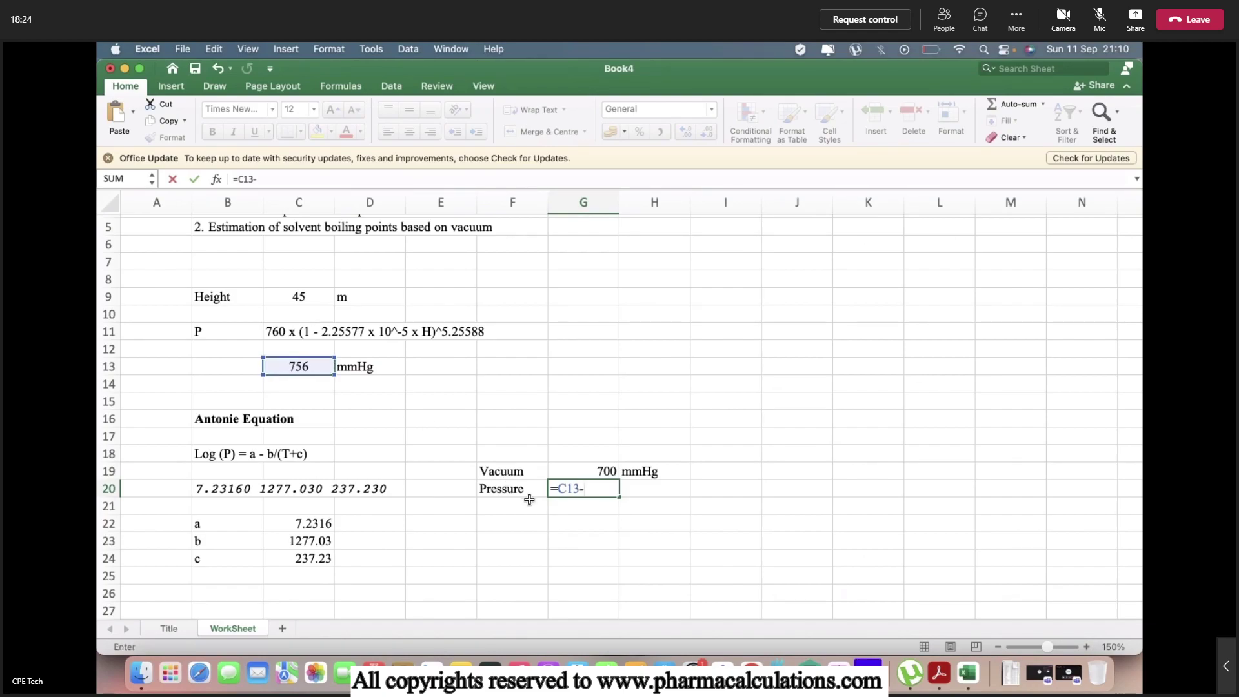
left_click(577, 466)
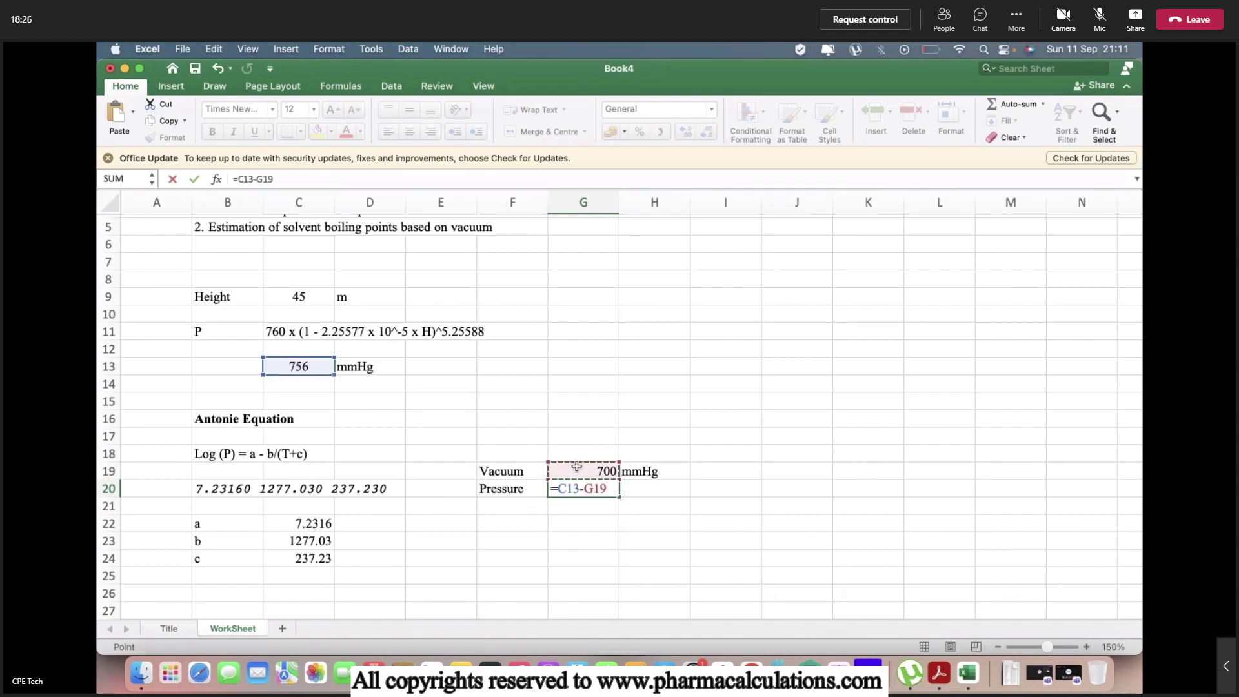
key("Return")
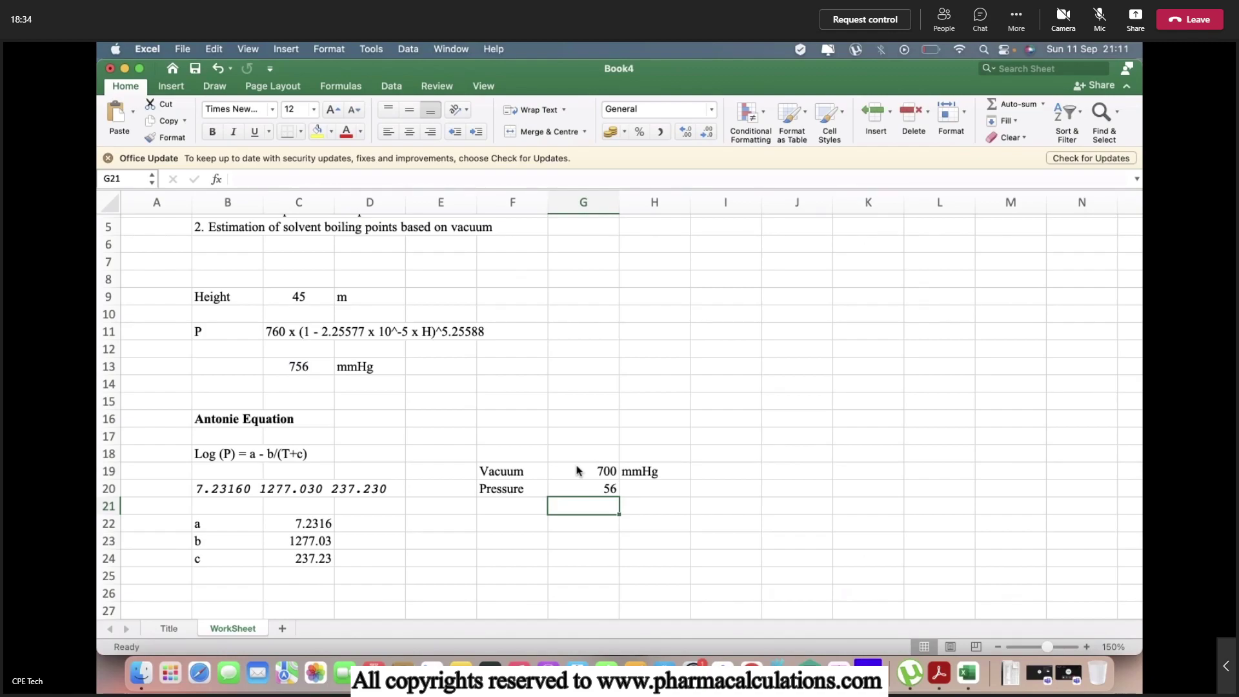
Step: Add the unit mmHg in H20 beside the pressure
key("Up")
key("Right")
type("mmHg")
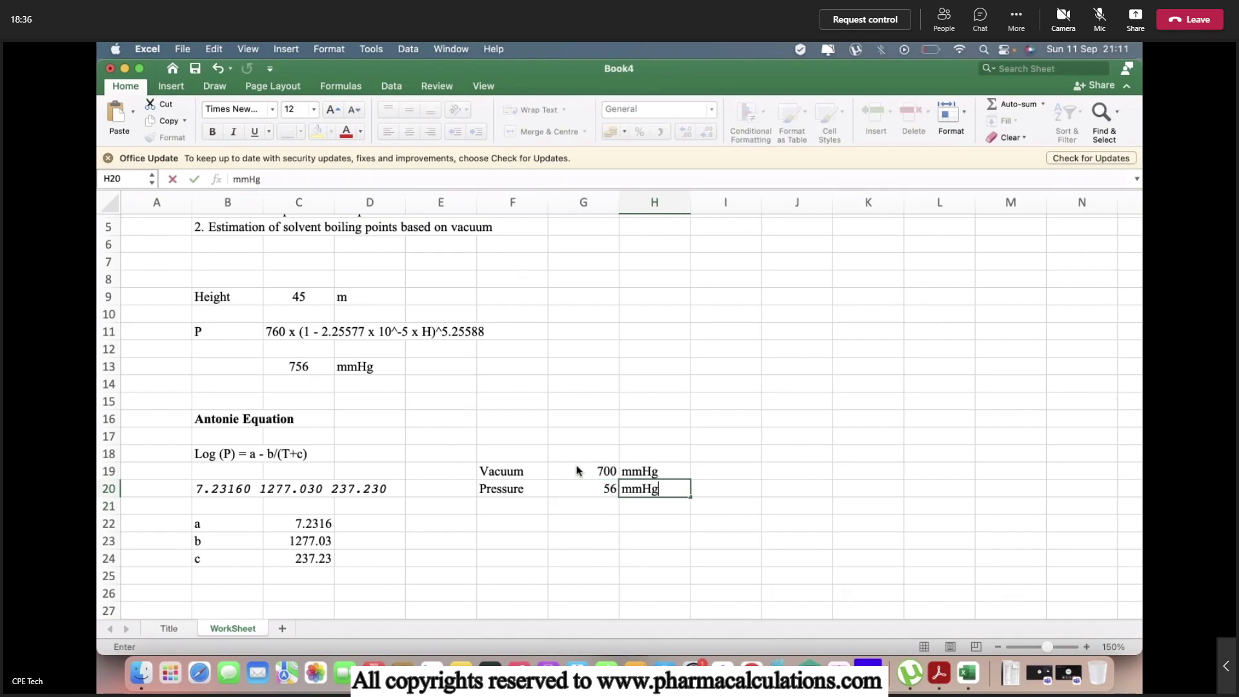
key("Return")
key("Up")
key("Left")
key("Left")
key("Down")
key("Down")
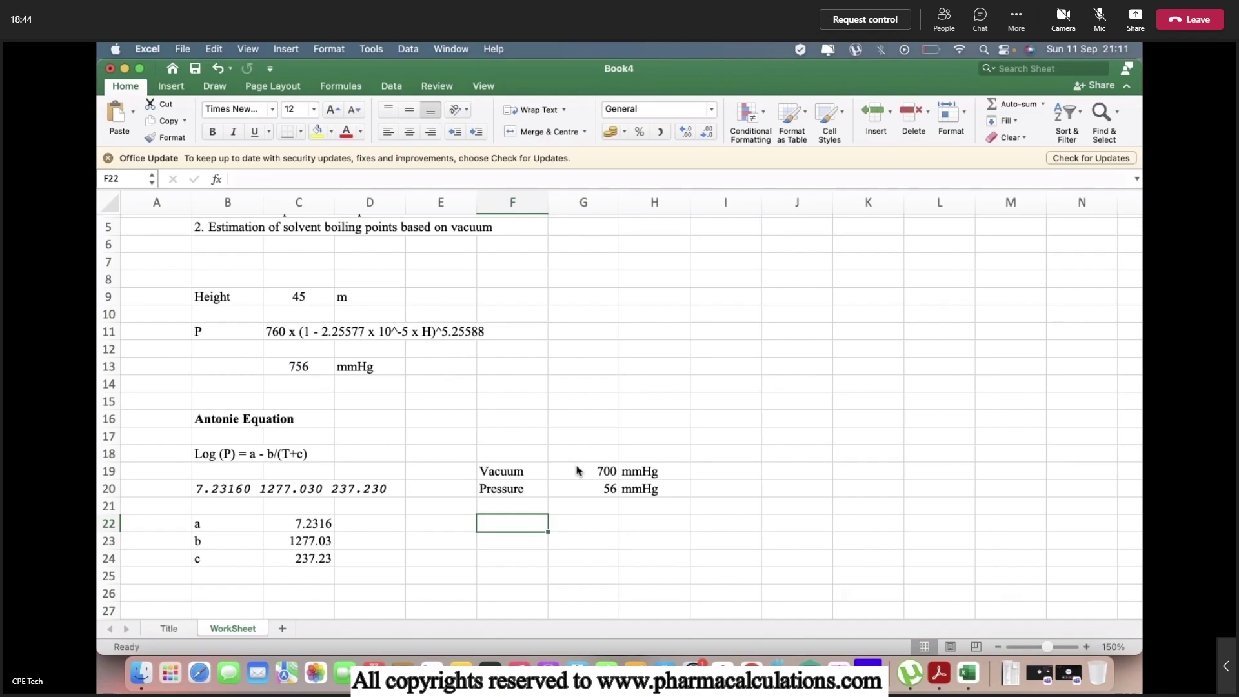
Step: Label F22 as T and write the text b/(a - Log(P)) - c beside it in G22
type("T")
key("Return")
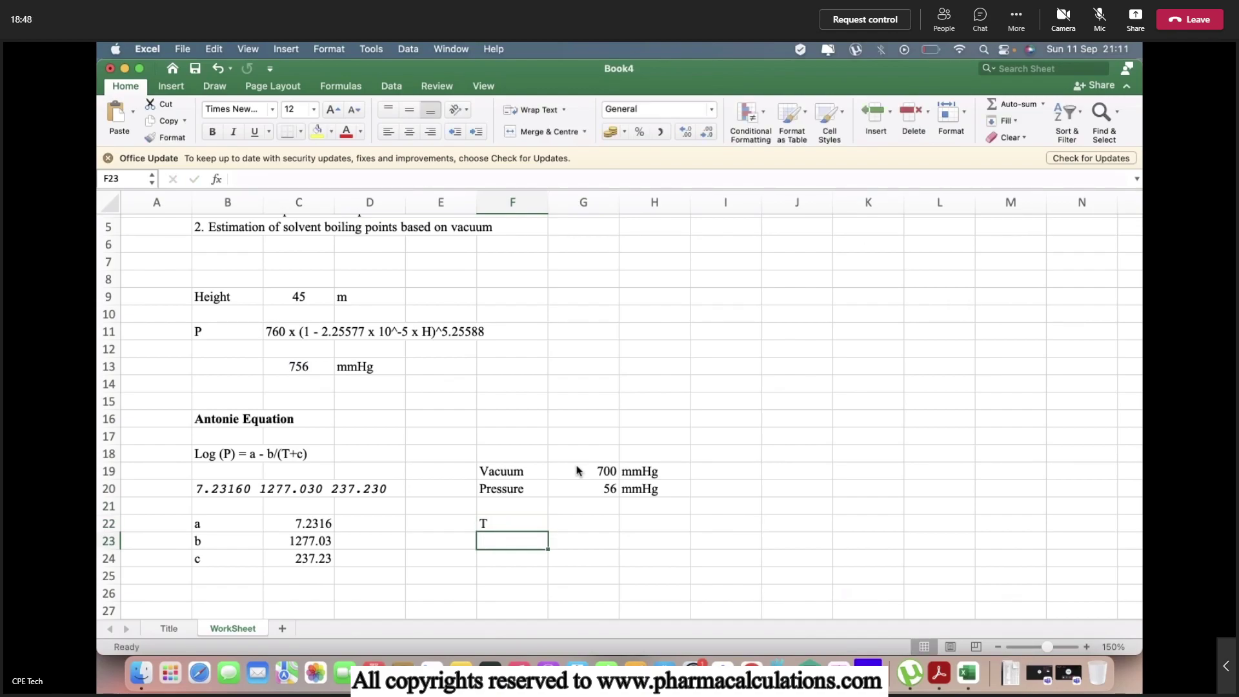
key("Up")
key("Right")
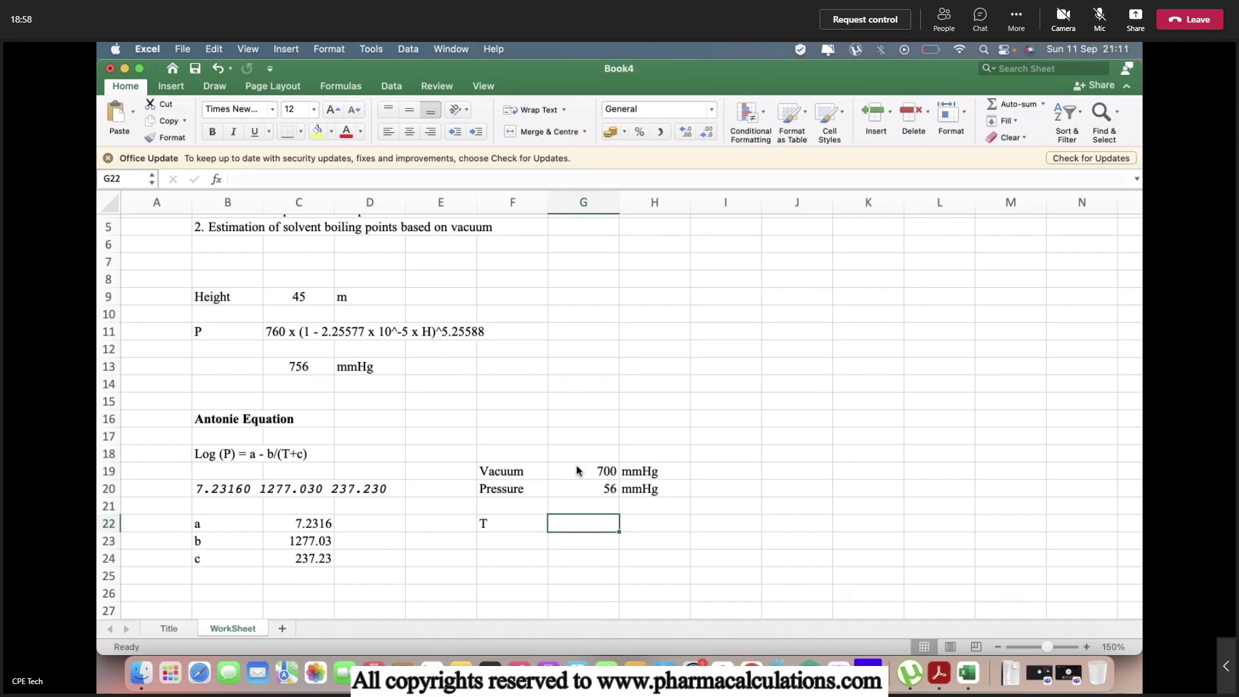
type("b/(")
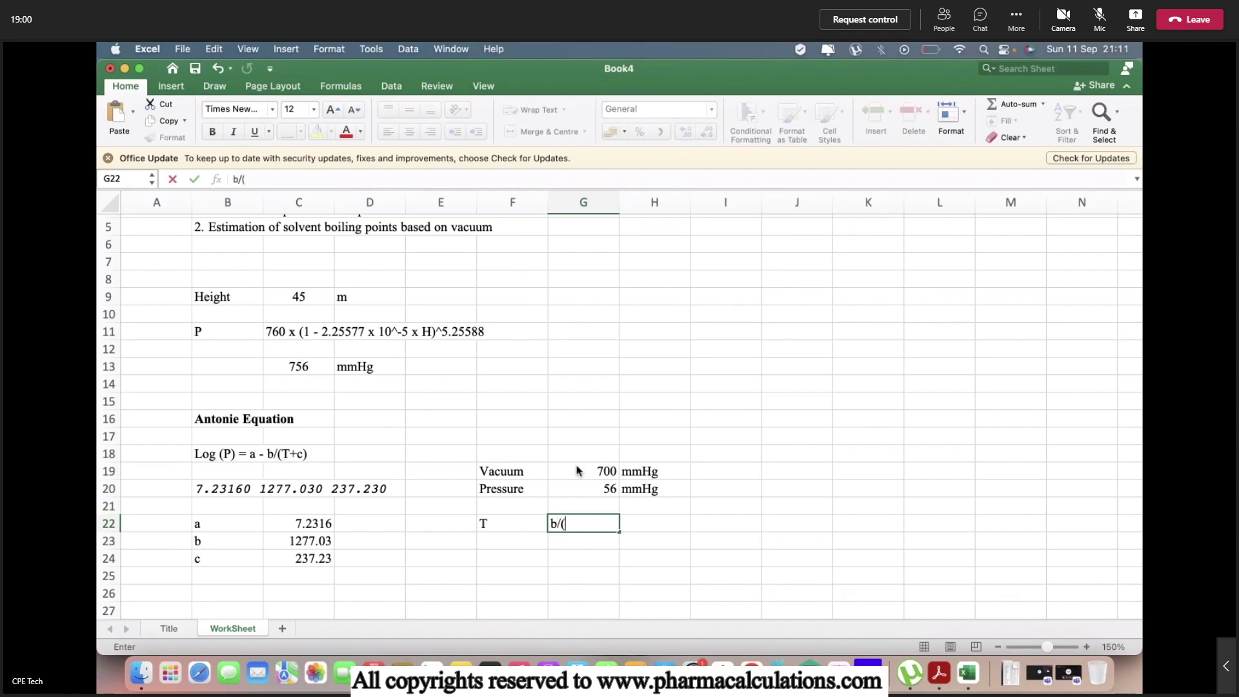
type("a - Log(P)) - c")
key("Return")
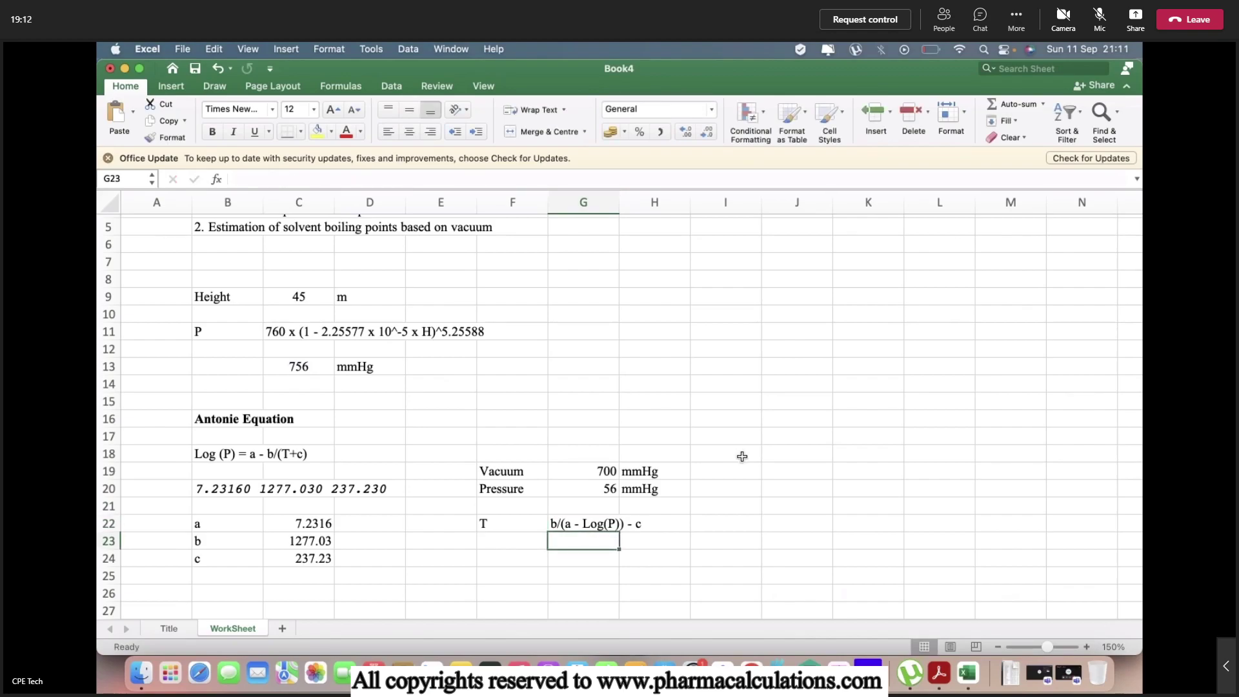
key("Return")
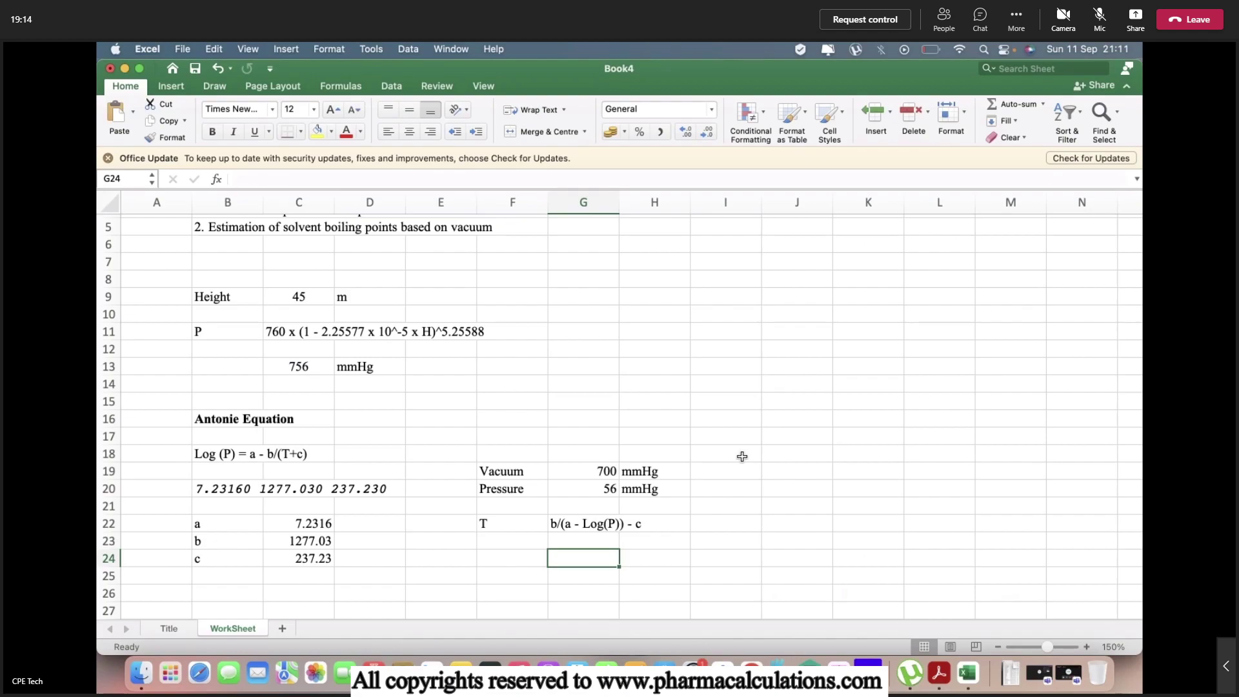
Step: Enter =(C23/(C22-LOG(G20)))-C24 in G24, giving a boiling temperature of -4.3554949
type("=")
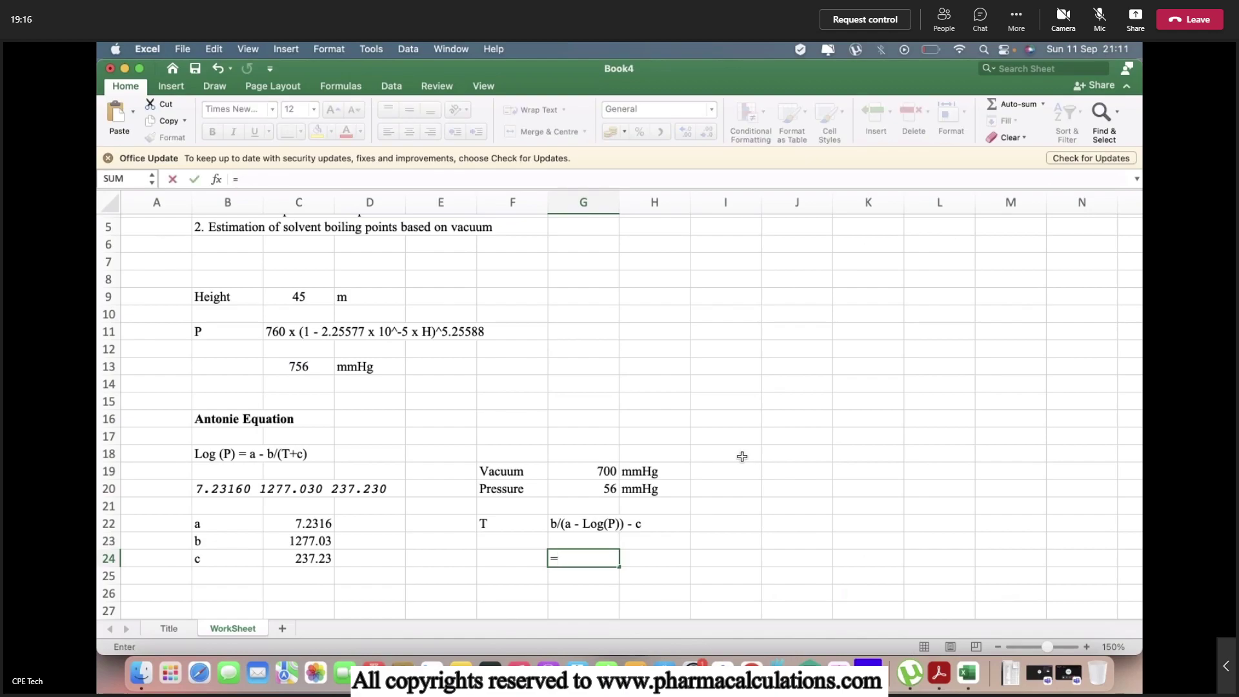
type("(")
key("Left")
key("Left")
key("Left")
key("Left")
key("Up")
type("/(")
key("Left")
key("Left")
key("Left")
key("Left")
key("Up")
key("Up")
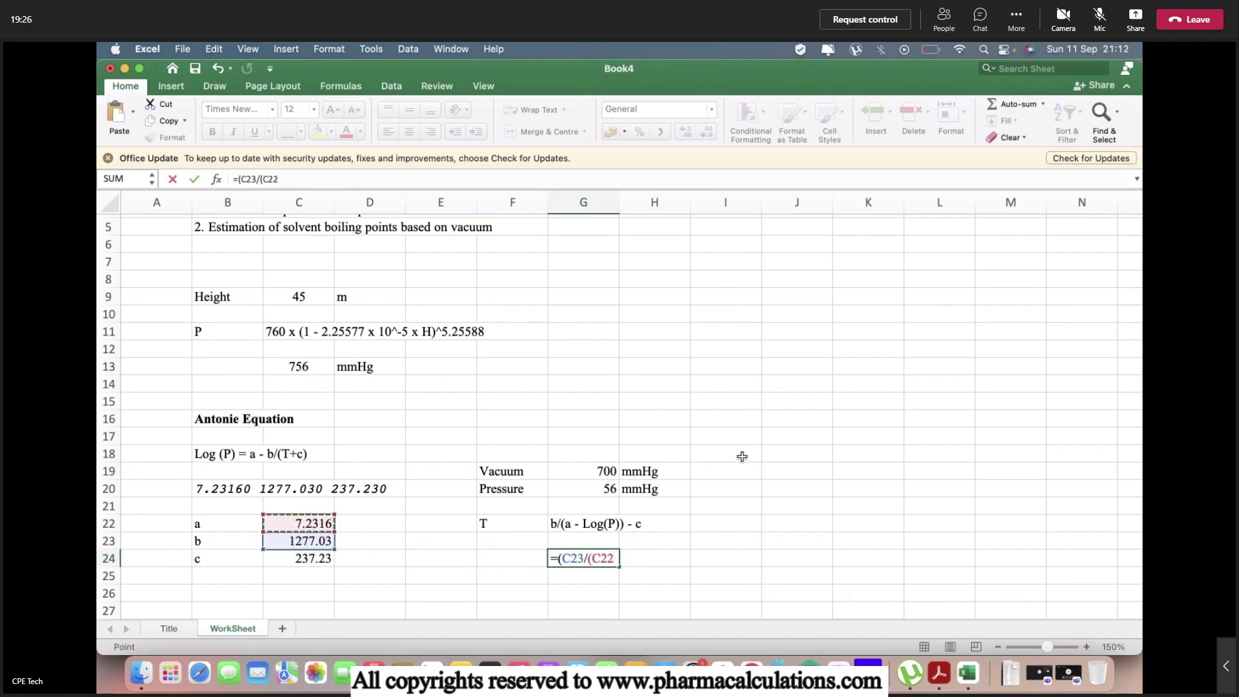
type("-log")
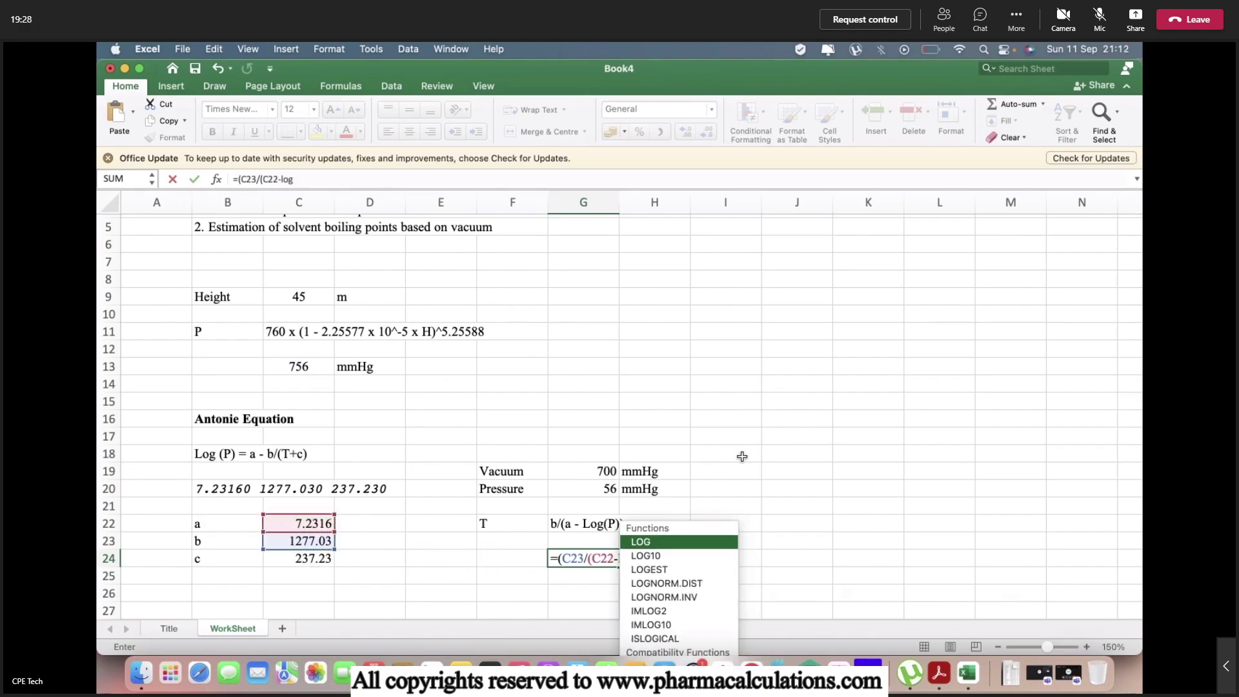
type("(")
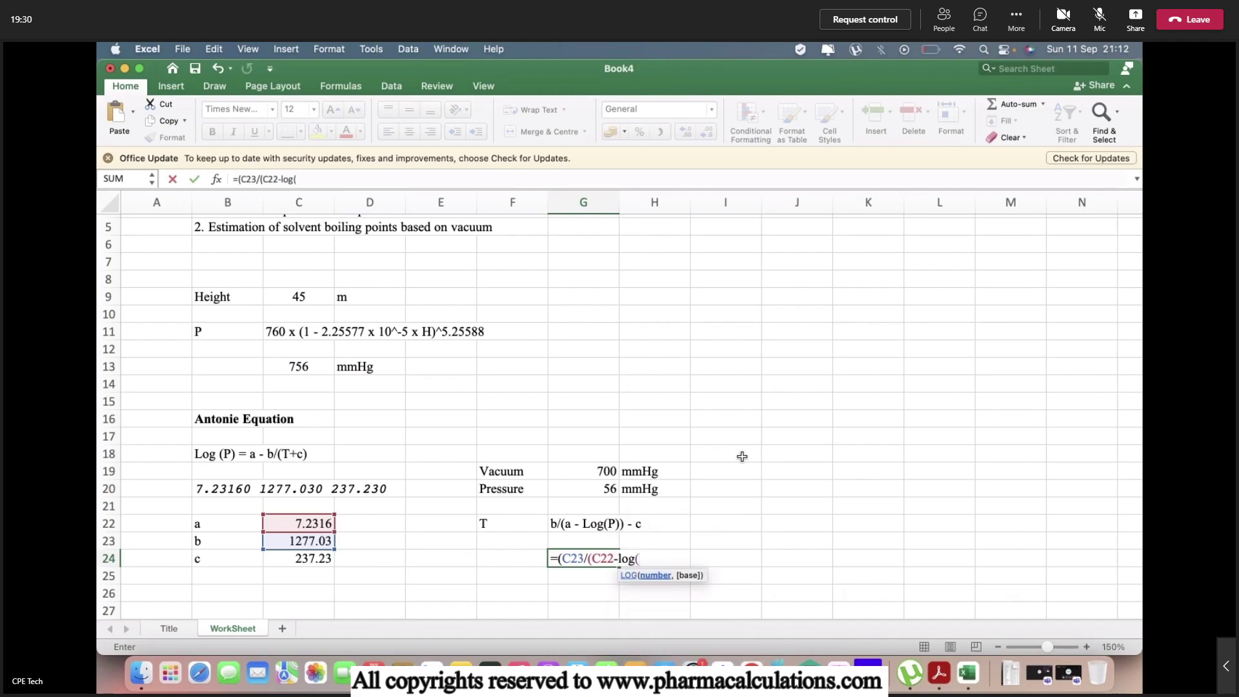
key("Up")
key("Up")
key("Up")
key("Up")
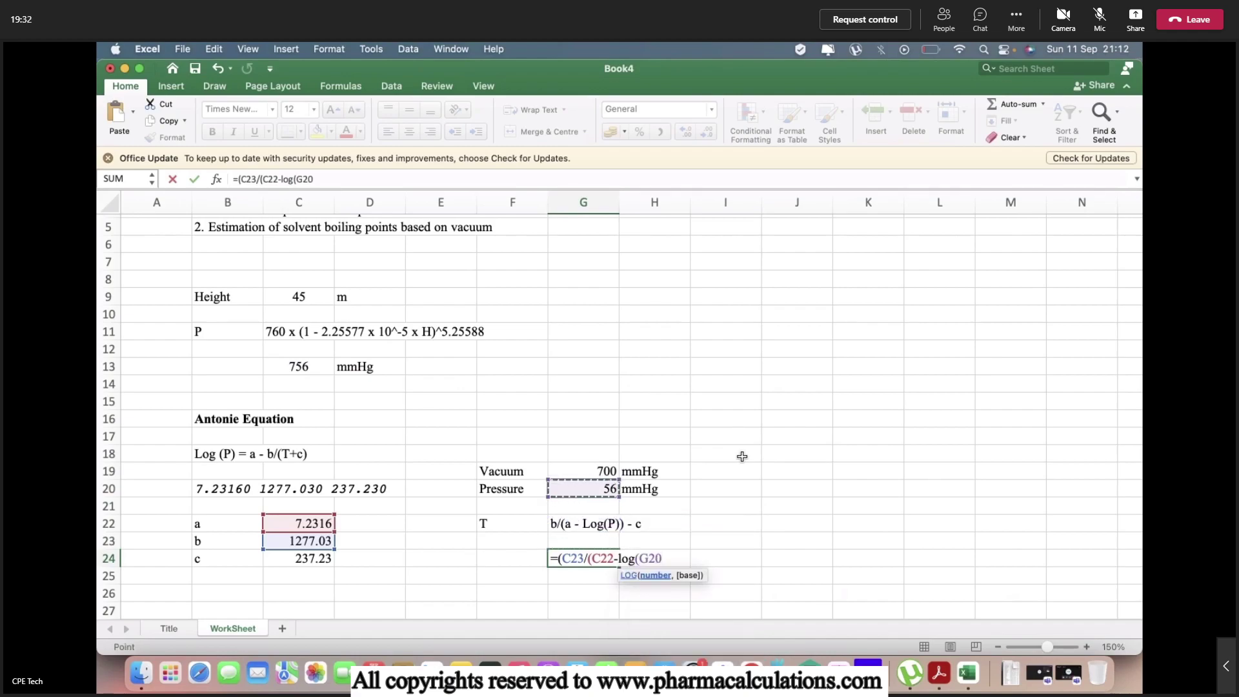
type(")))")
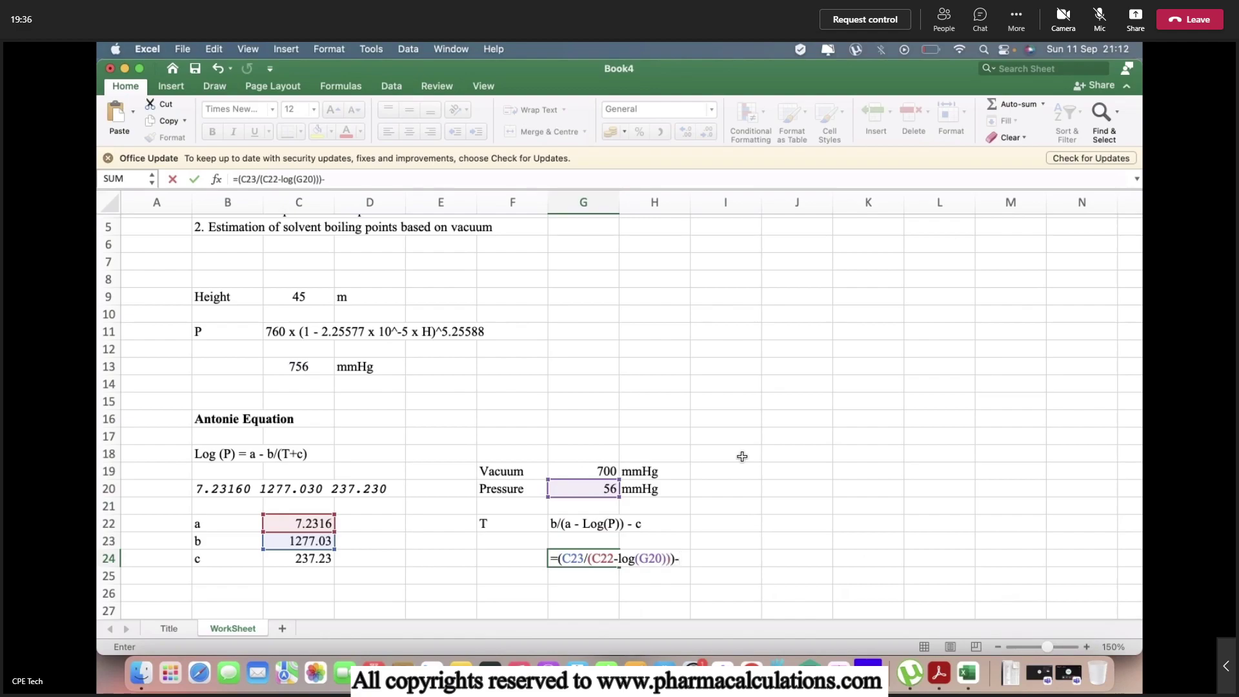
type("-")
key("Left")
key("Left")
key("Left")
key("Left")
key("Return")
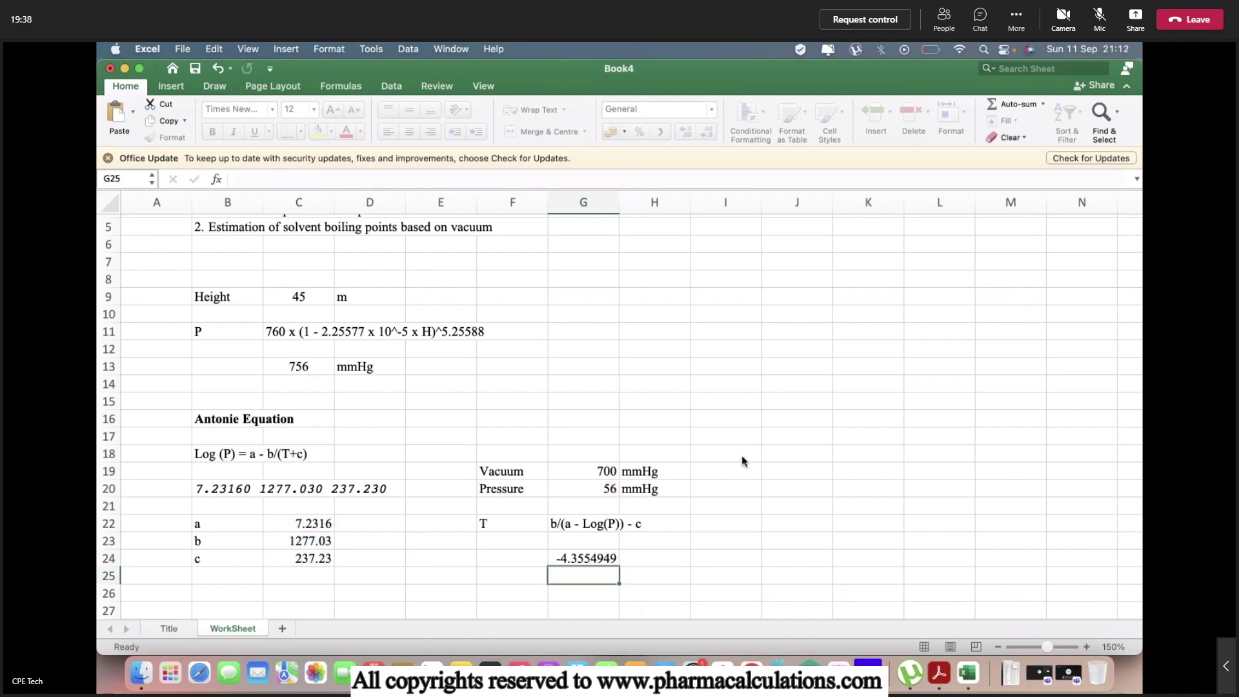
Step: Add the unit C beside the temperature result and begin trimming its decimal places
key("Up")
key("Right")
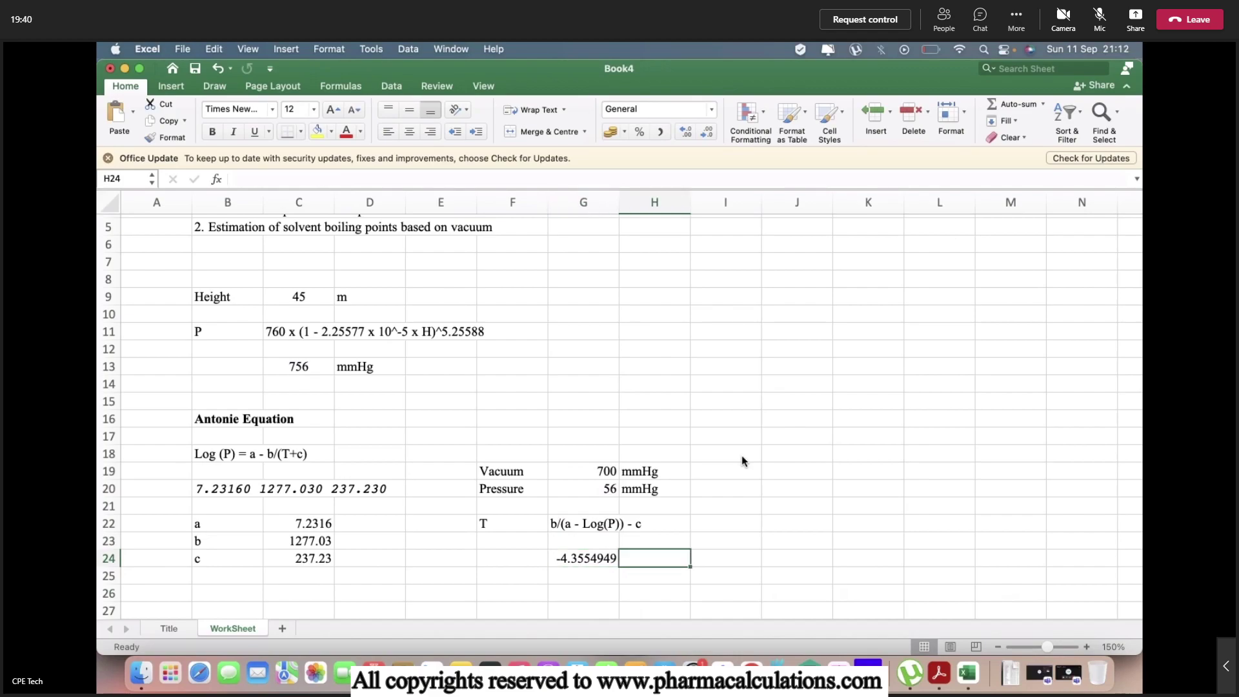
type("C")
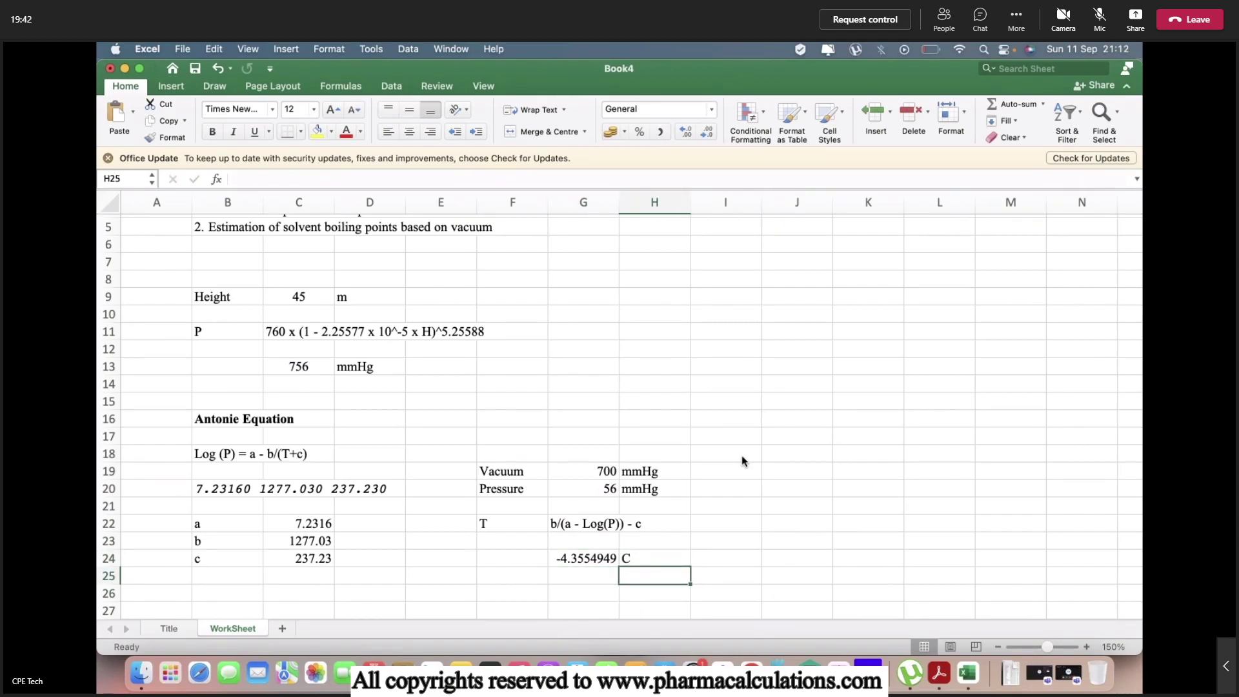
key("Left")
left_click(708, 131)
Step: Reduce G24 to -4.36, then centre column G's values such as 700, 56 and -4.36
left_click(708, 132)
left_click(707, 131)
left_click(707, 131)
left_click(708, 131)
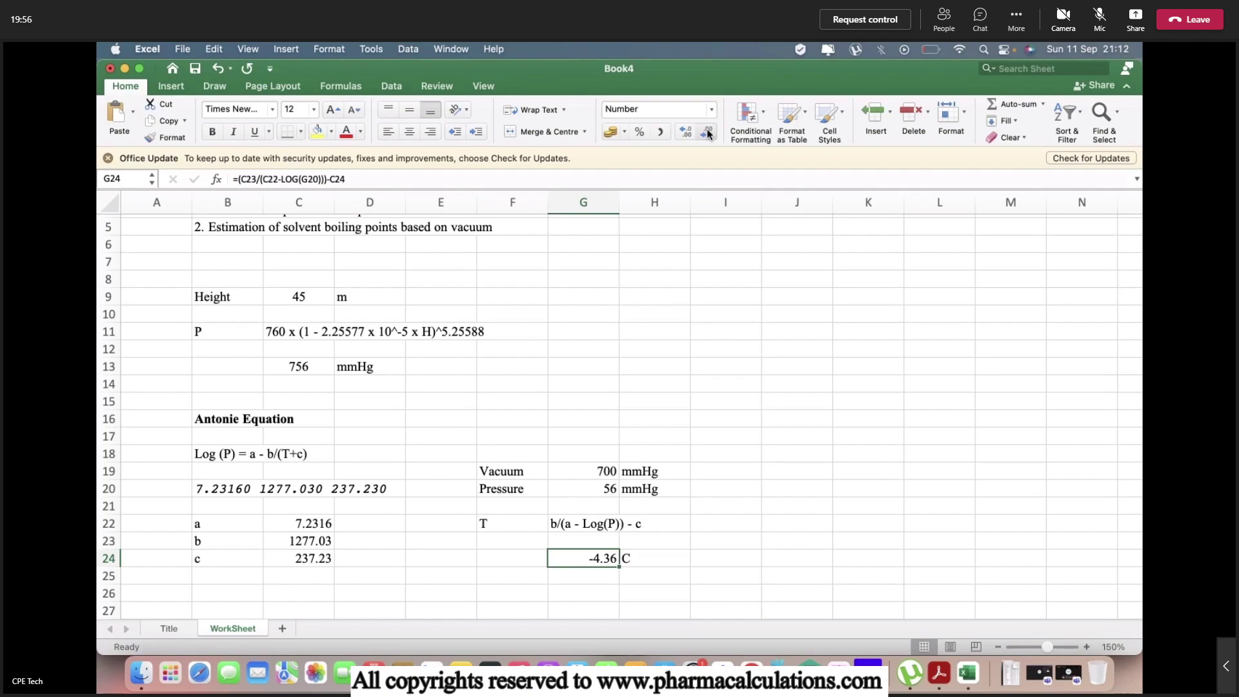
left_click(583, 202)
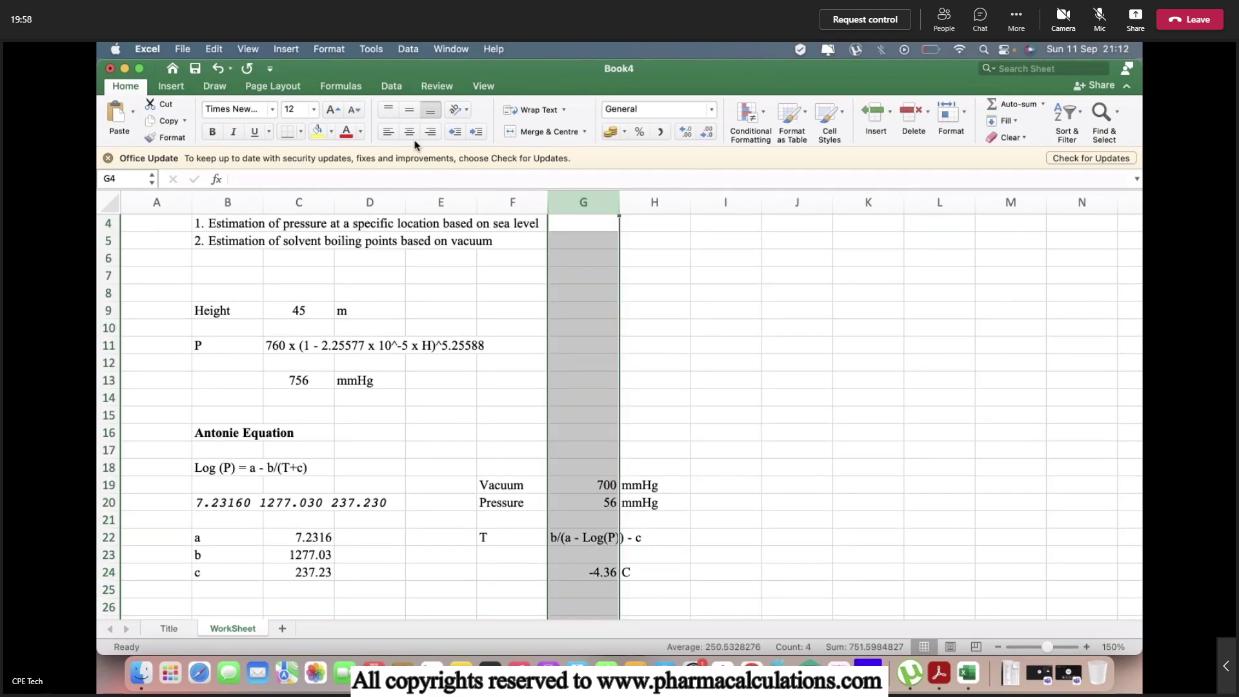
left_click(410, 132)
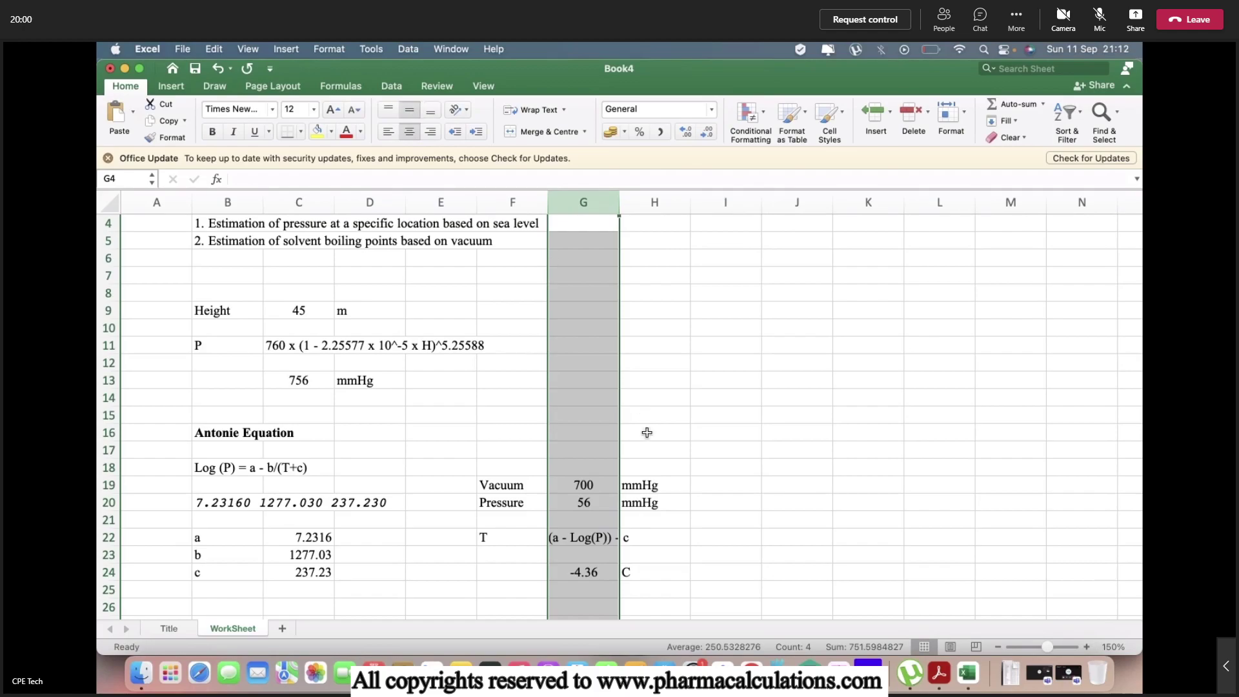
left_click(713, 537)
scroll(712, 536, "down", 3)
scroll(712, 535, "down", 1)
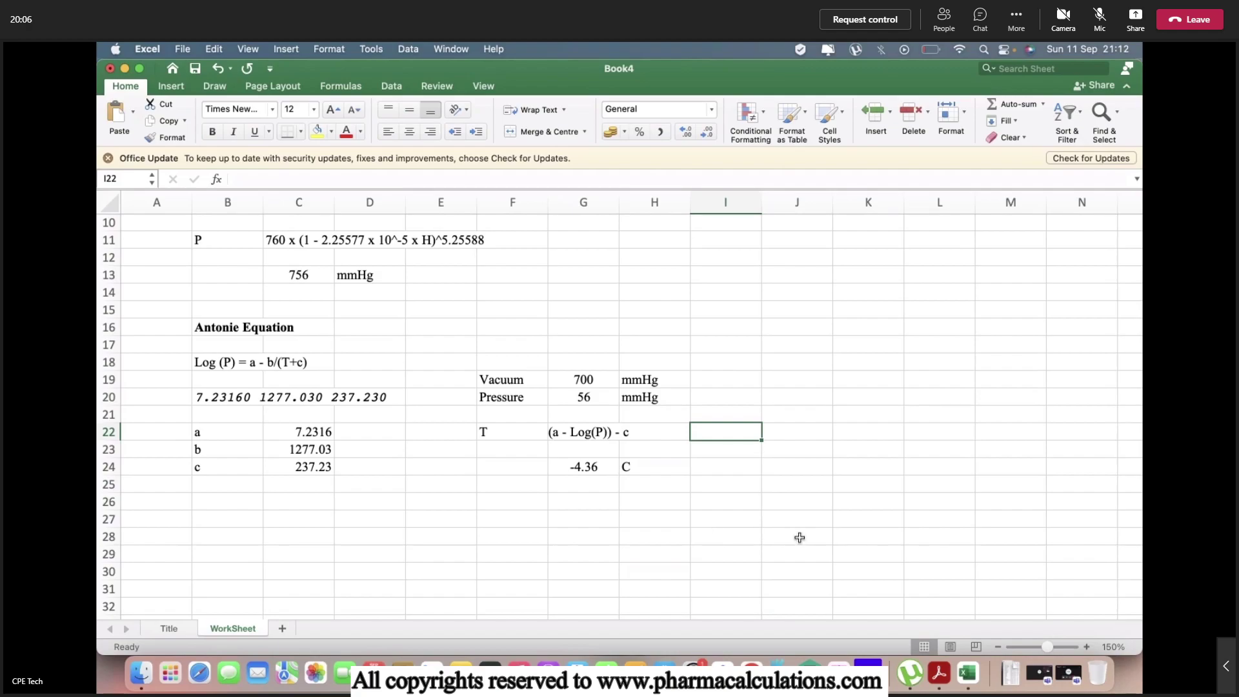
Step: Switch to Acrobat Reader and scroll the Antoine constants PDF back to its top
left_click(938, 661)
scroll(669, 433, "up", 20)
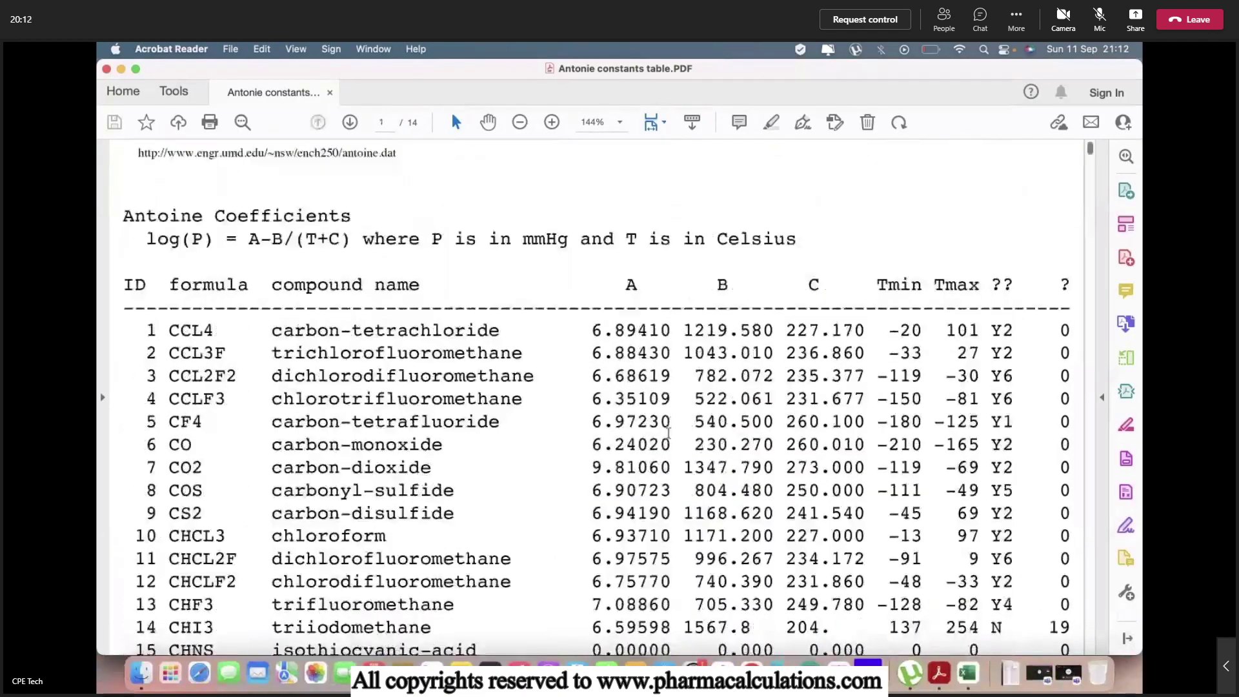